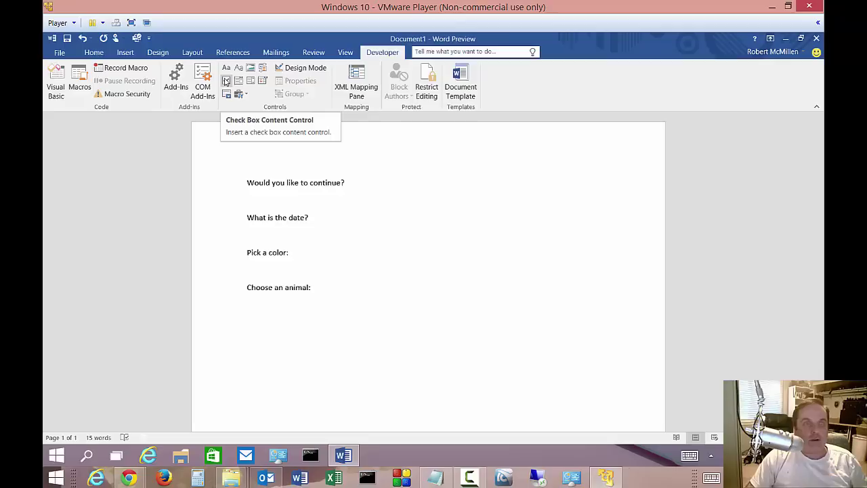
# Step: Insert a check box content control after "Would you like to continue?" and add the text "(Check to continue)" before the box
pyautogui.click(226, 81)
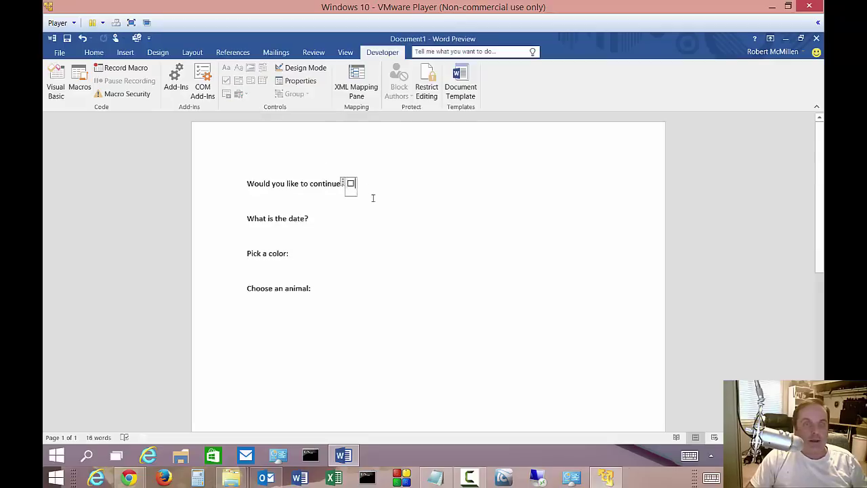
pyautogui.click(344, 216)
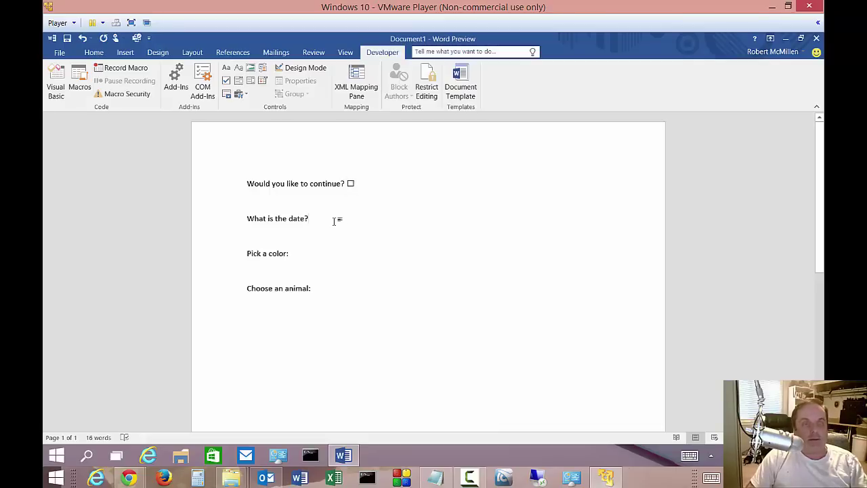
pyautogui.click(346, 188)
pyautogui.click(293, 199)
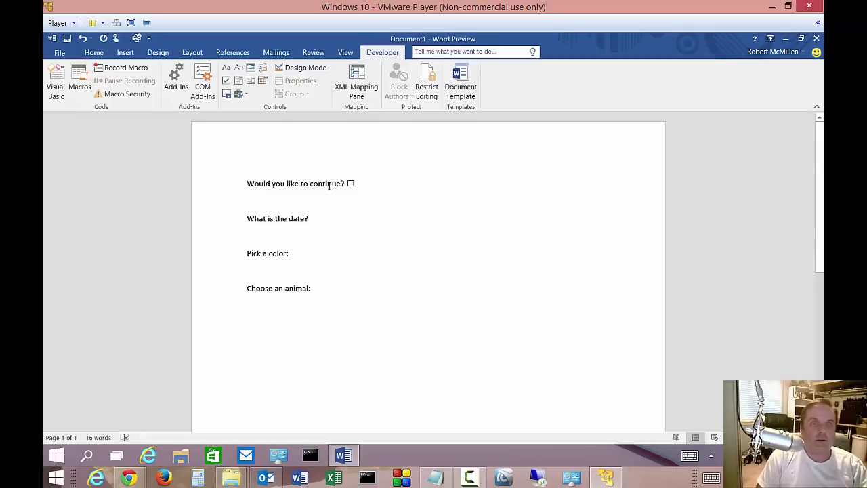
pyautogui.write('Check to')
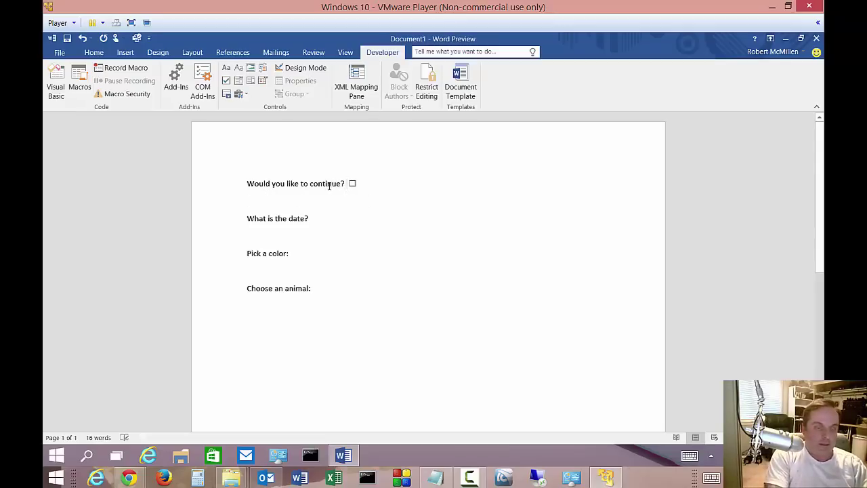
pyautogui.write(' continue.')
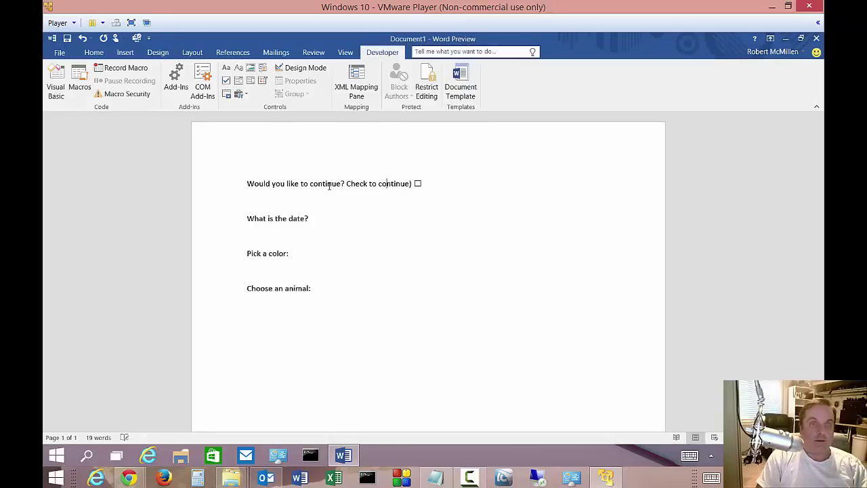
pyautogui.press('Left')
pyautogui.press('Left')
pyautogui.write('(')
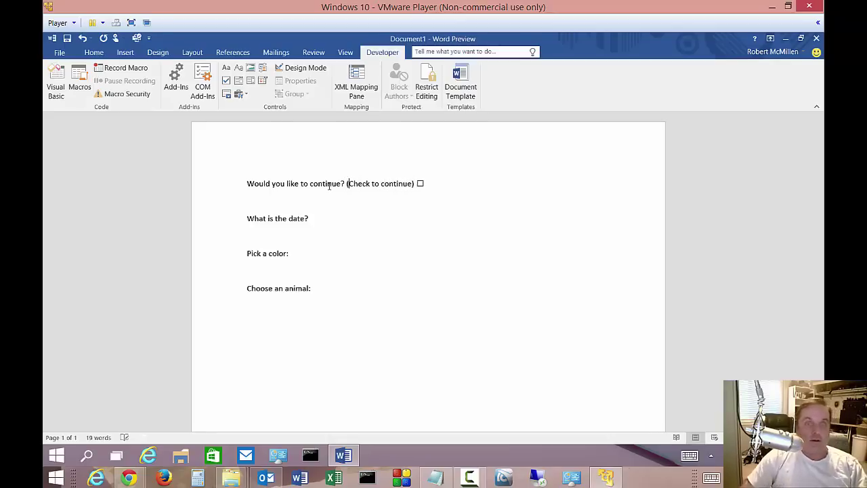
# Step: Insert a date picker content control after "What is the date?"
pyautogui.click(333, 214)
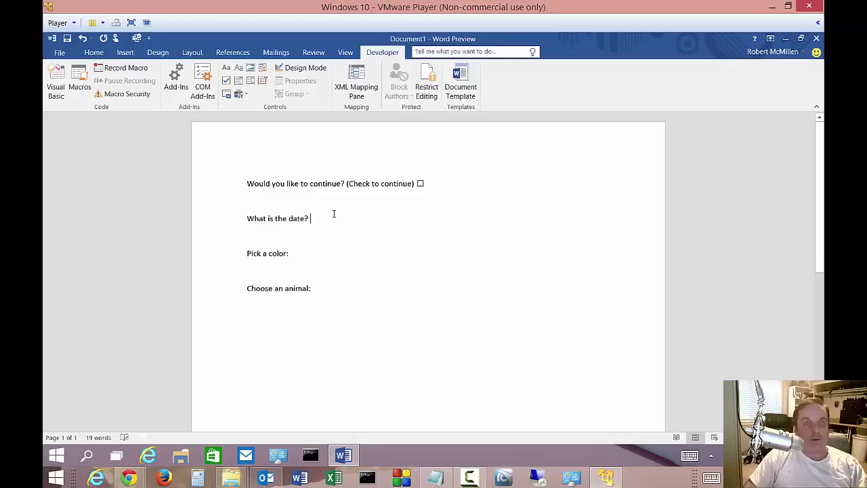
pyautogui.click(262, 81)
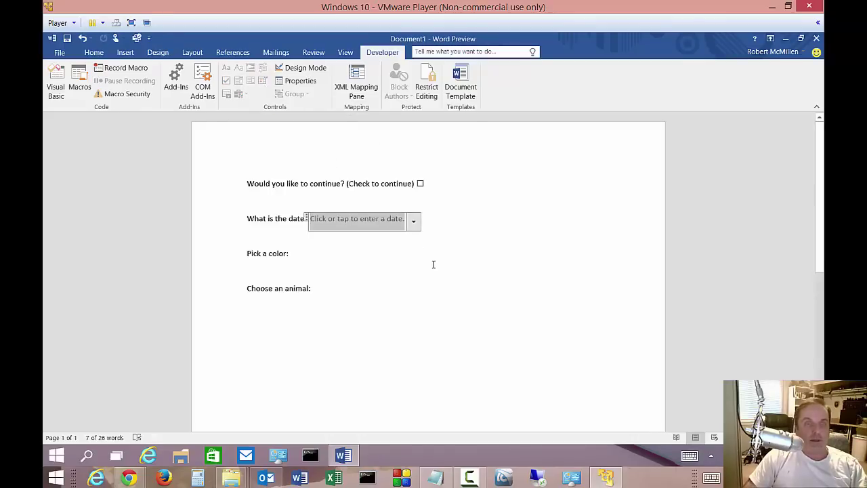
pyautogui.rightClick(396, 220)
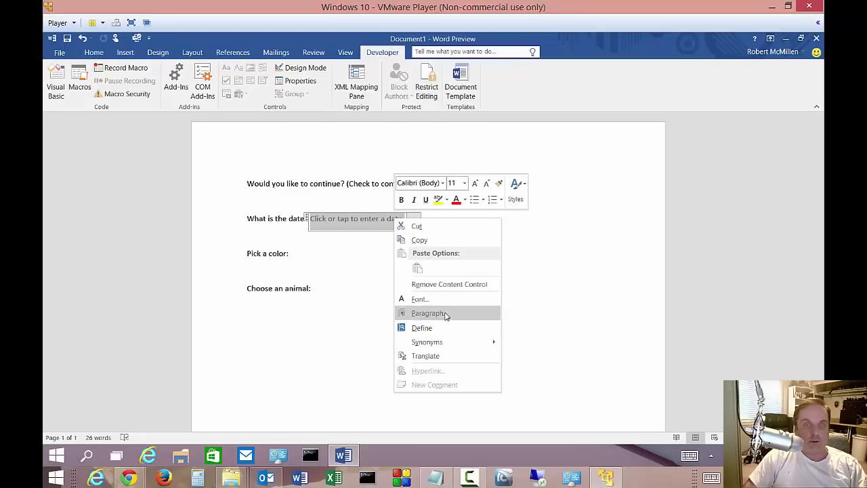
pyautogui.click(353, 285)
# Step: Insert a combo box content control after "Pick a color:" and a drop-down list content control after "Choose an animal:"
pyautogui.click(309, 254)
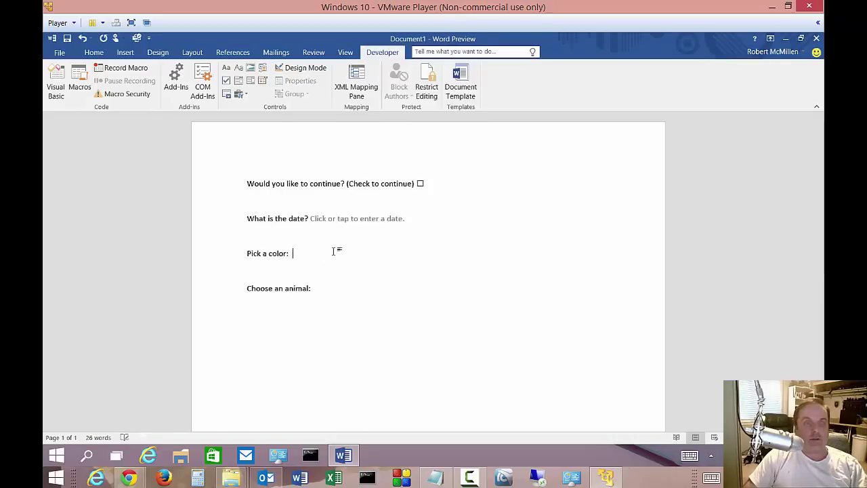
pyautogui.click(239, 81)
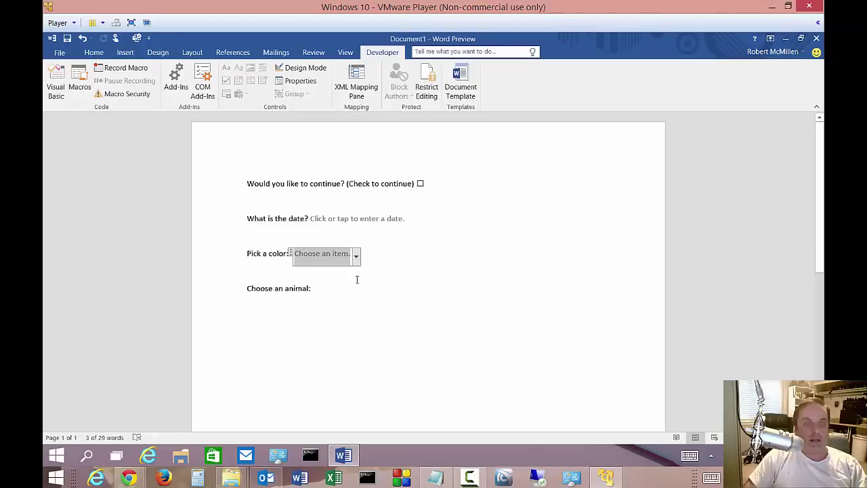
pyautogui.click(338, 287)
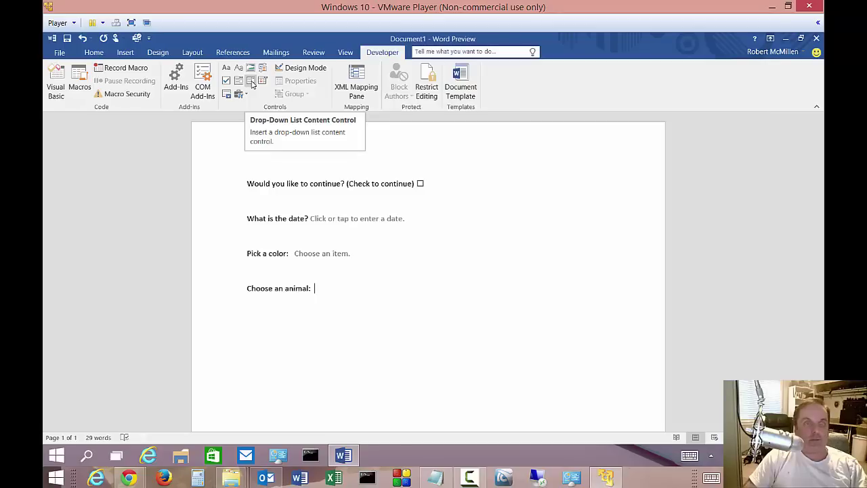
pyautogui.click(251, 82)
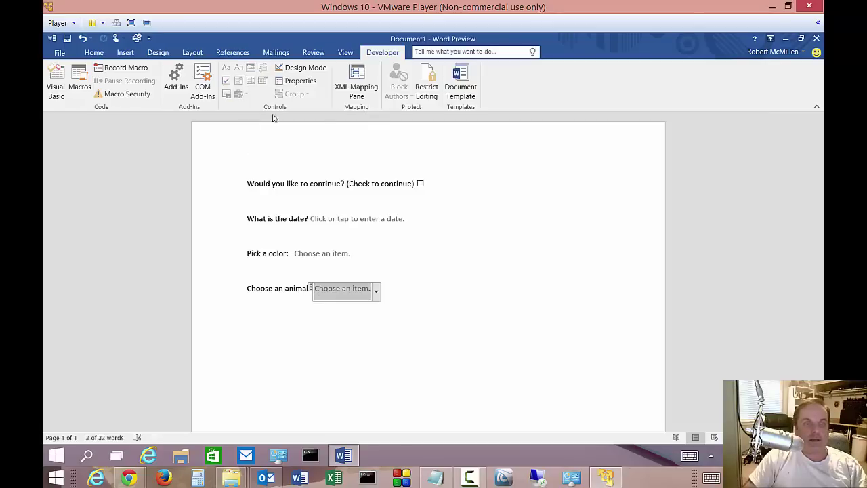
pyautogui.click(330, 256)
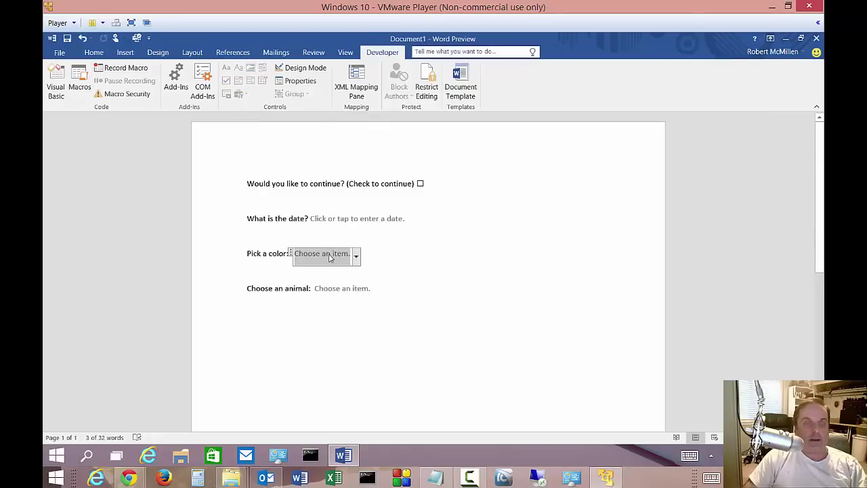
pyautogui.rightClick(330, 256)
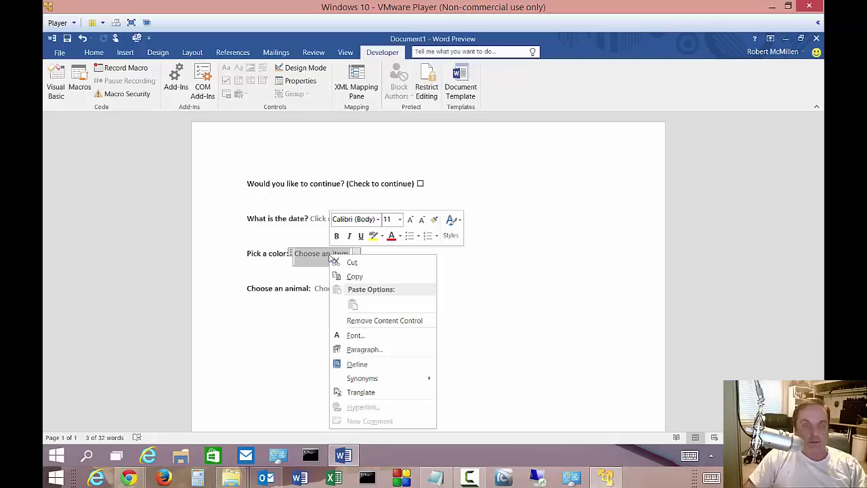
pyautogui.click(357, 364)
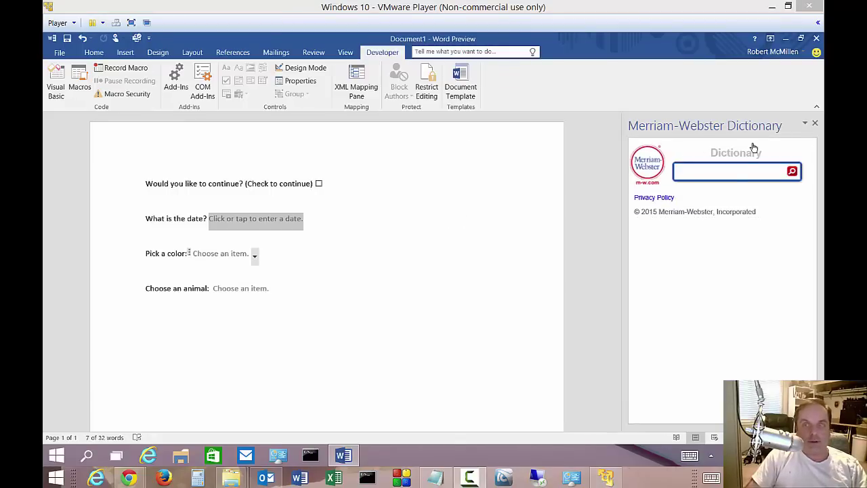
pyautogui.click(721, 172)
pyautogui.click(692, 170)
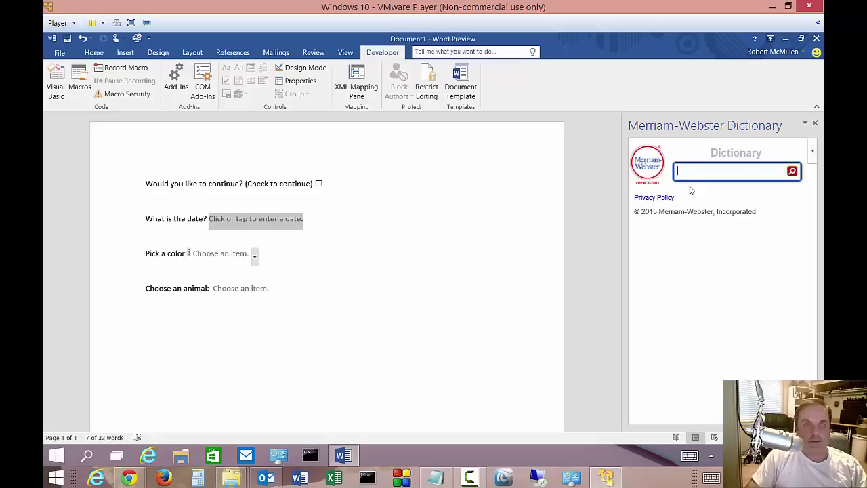
pyautogui.click(814, 124)
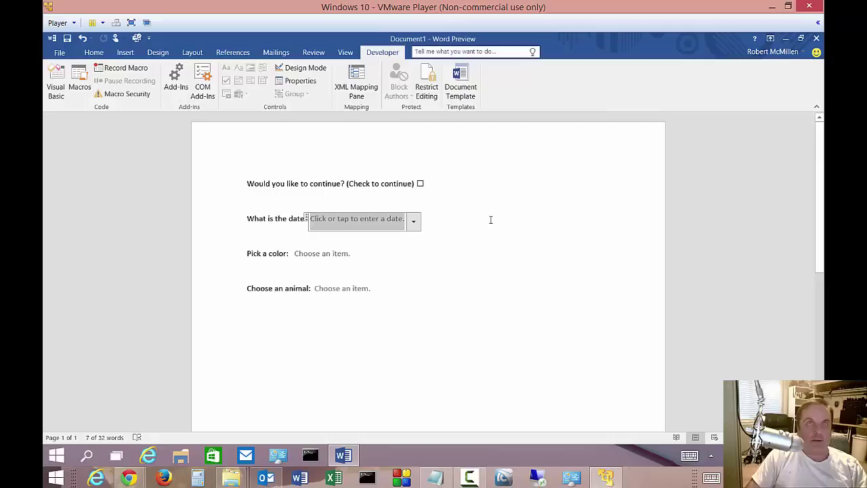
# Step: Add extra spaces between the "What is the date?" question and its date picker control
pyautogui.click(448, 233)
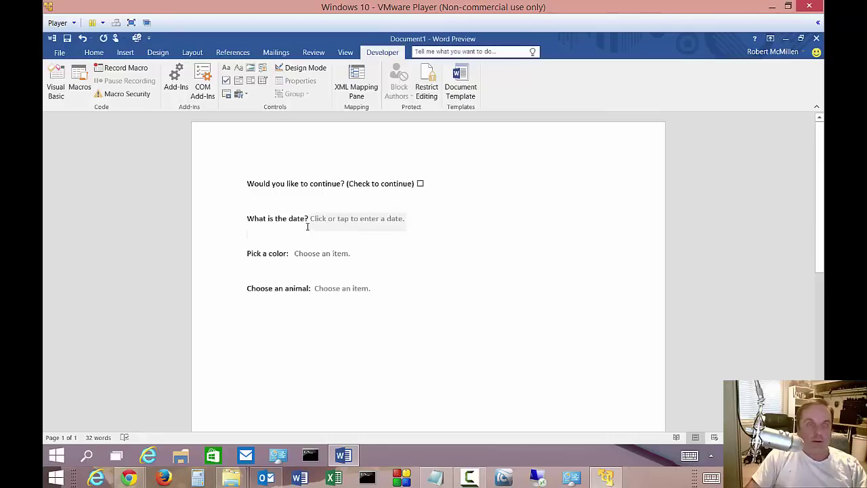
pyautogui.click(615, 221)
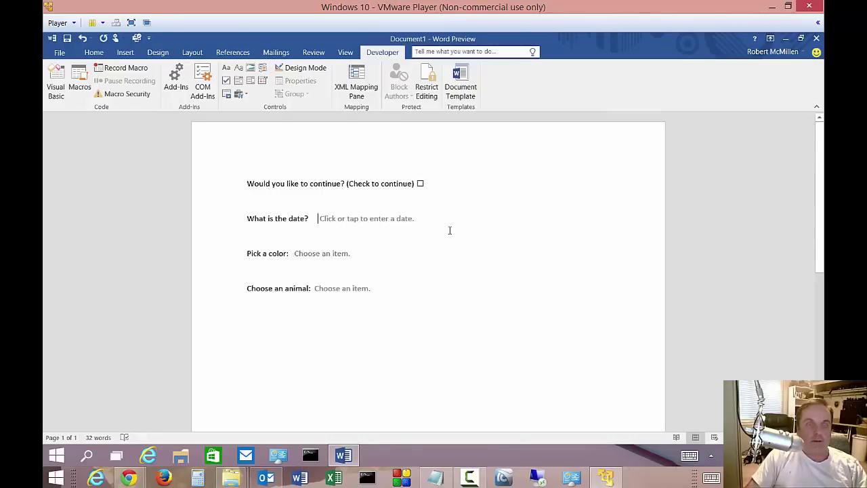
pyautogui.click(388, 220)
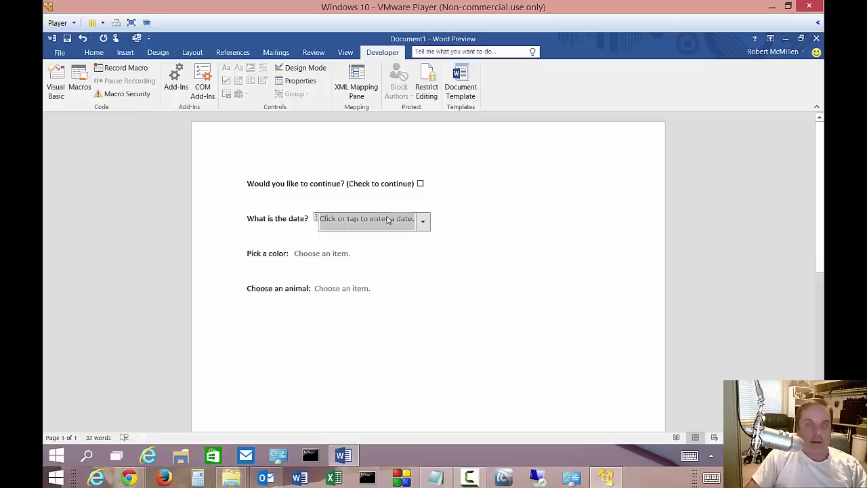
pyautogui.click(442, 233)
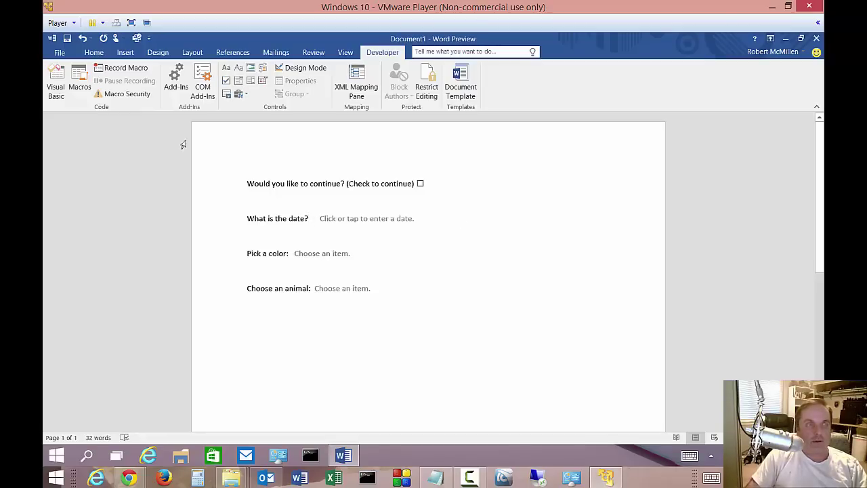
# Step: Save the form to the Desktop as a Word Template (*.dotx) named "Would you like to continue.dotx"
pyautogui.click(61, 54)
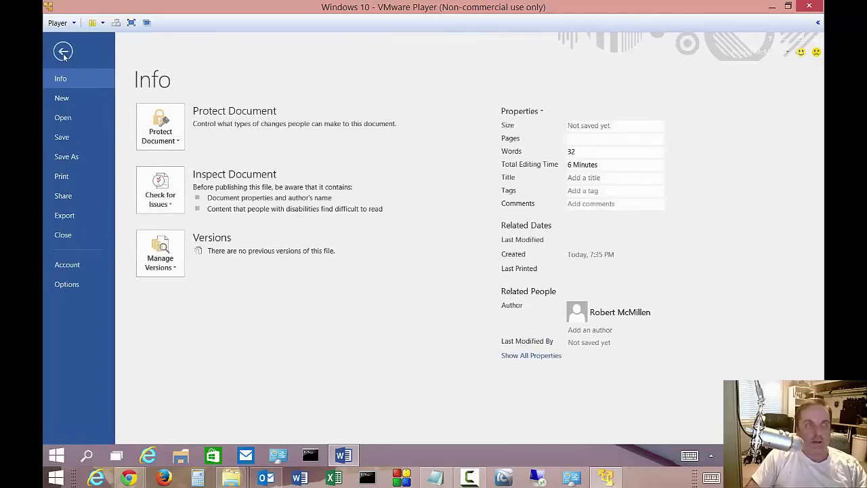
pyautogui.click(69, 159)
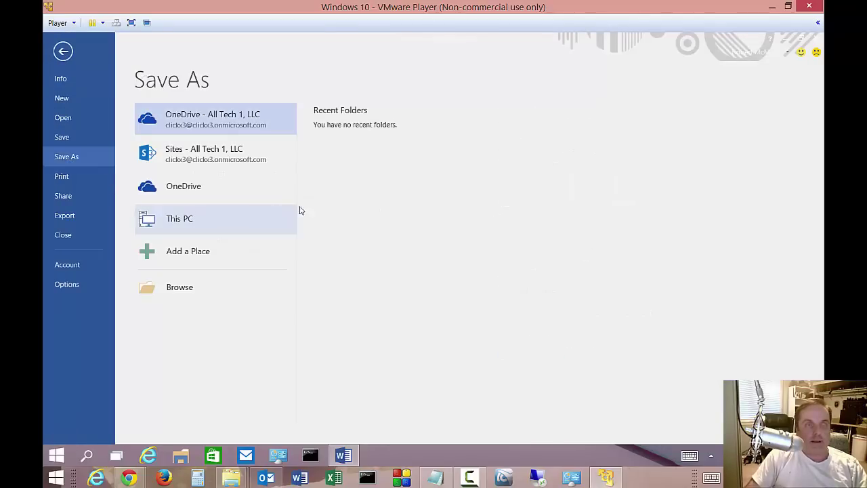
pyautogui.click(216, 225)
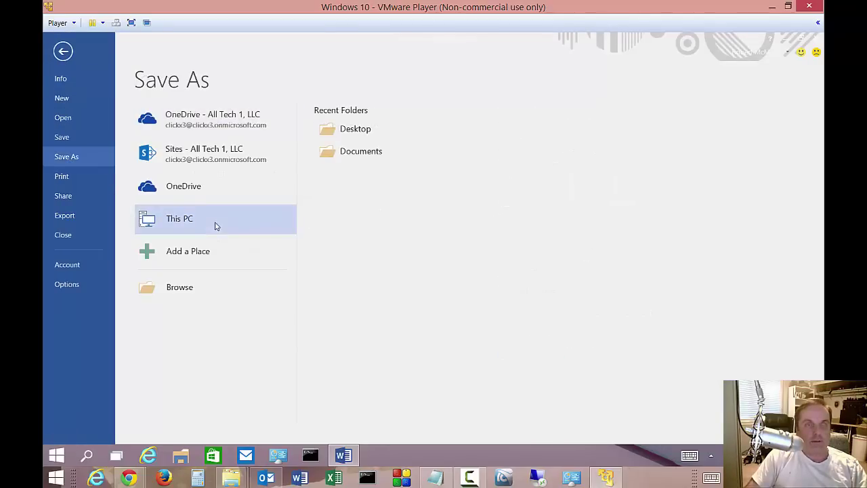
pyautogui.click(342, 129)
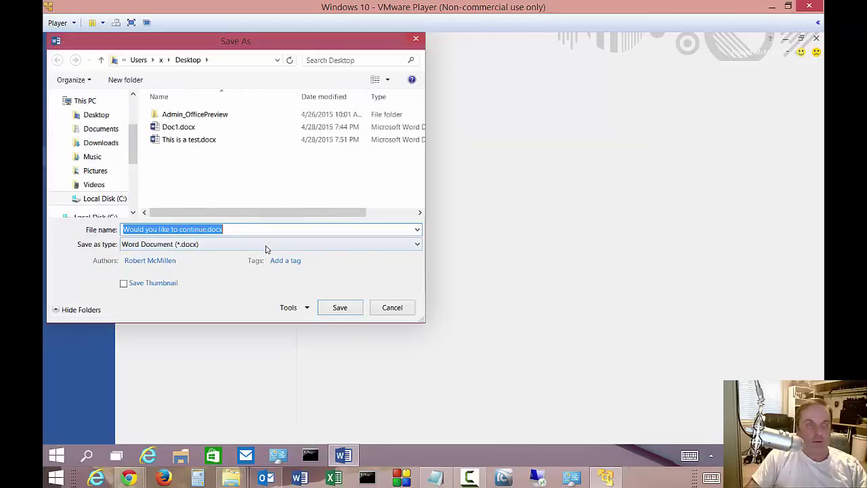
pyautogui.click(267, 245)
pyautogui.click(276, 283)
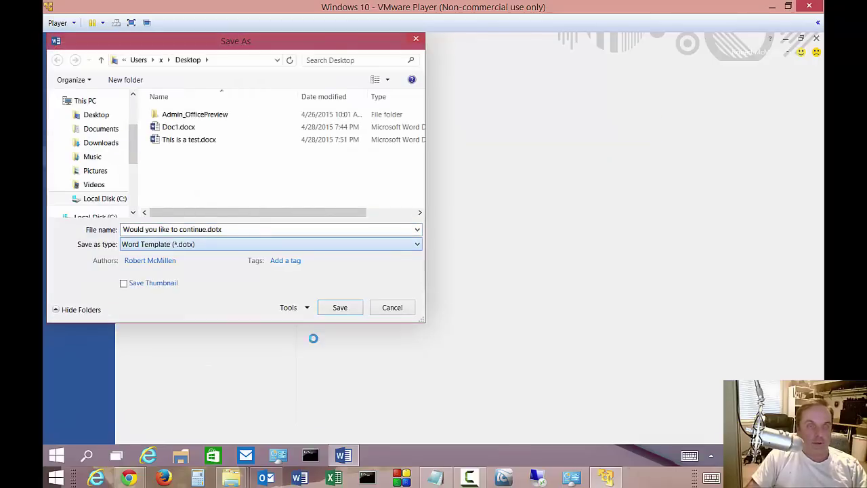
pyautogui.click(338, 309)
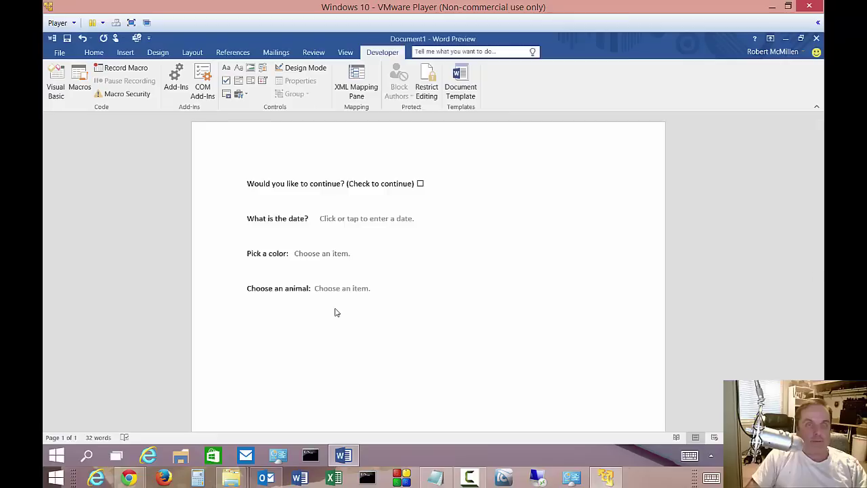
pyautogui.click(387, 218)
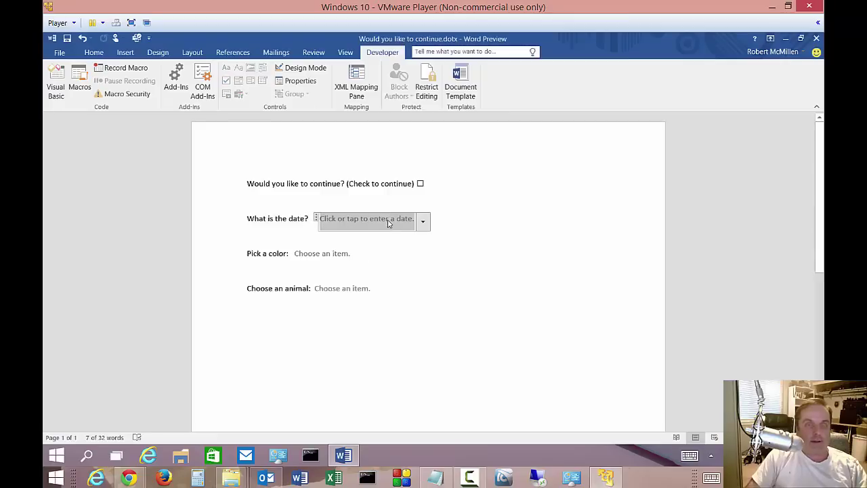
pyautogui.rightClick(388, 219)
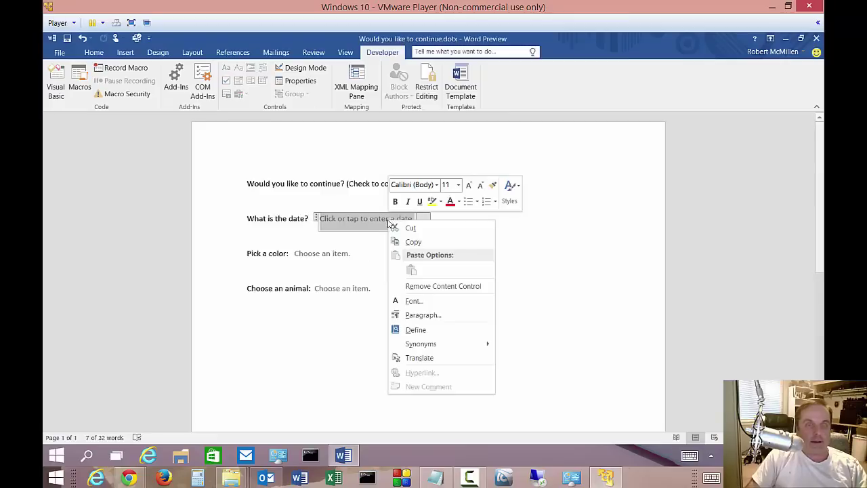
pyautogui.click(316, 218)
pyautogui.rightClick(315, 218)
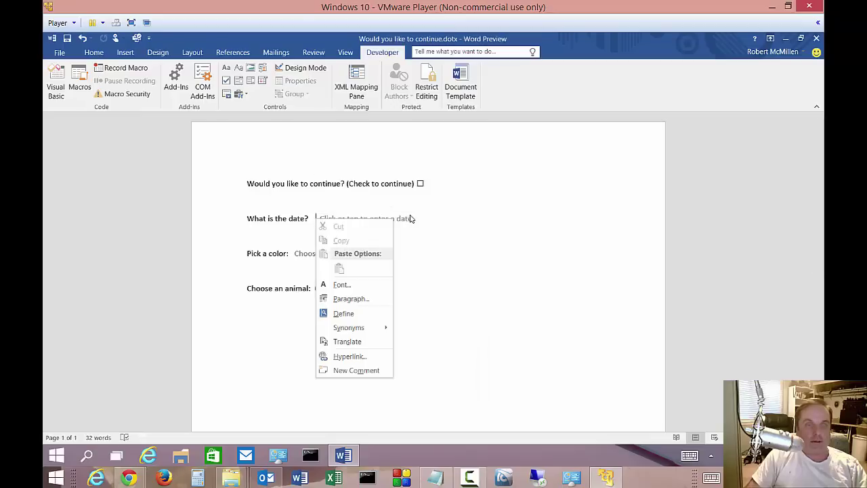
pyautogui.press('Escape')
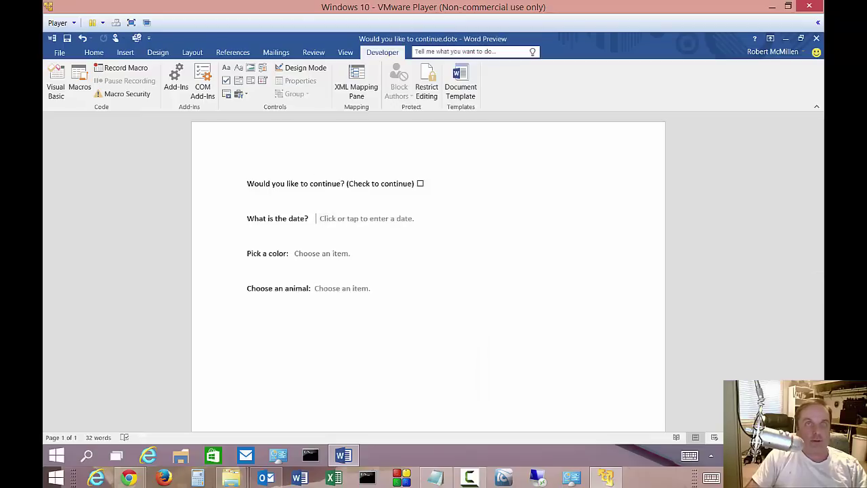
# Step: Turn on Design Mode and open the content control properties of the "Pick a color:" combo box
pyautogui.click(301, 67)
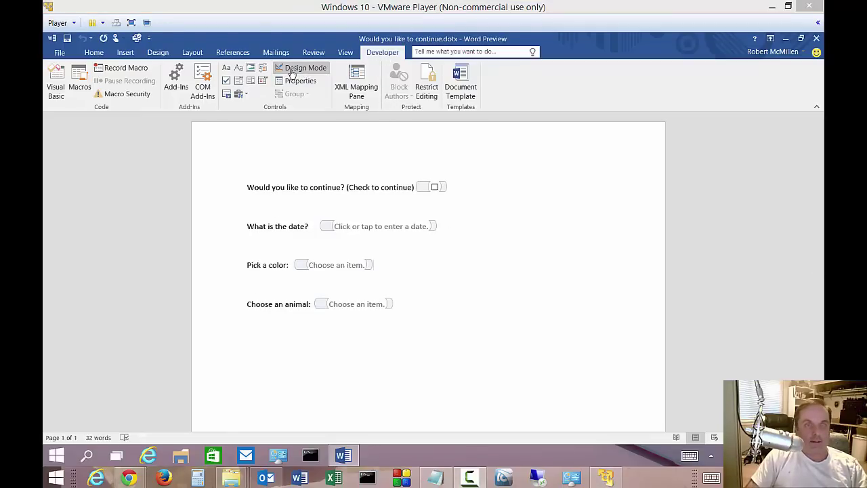
pyautogui.click(308, 264)
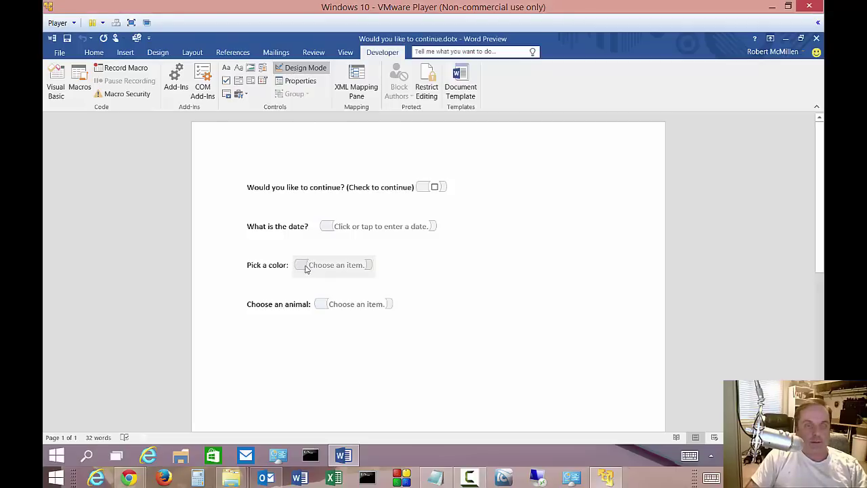
pyautogui.rightClick(300, 265)
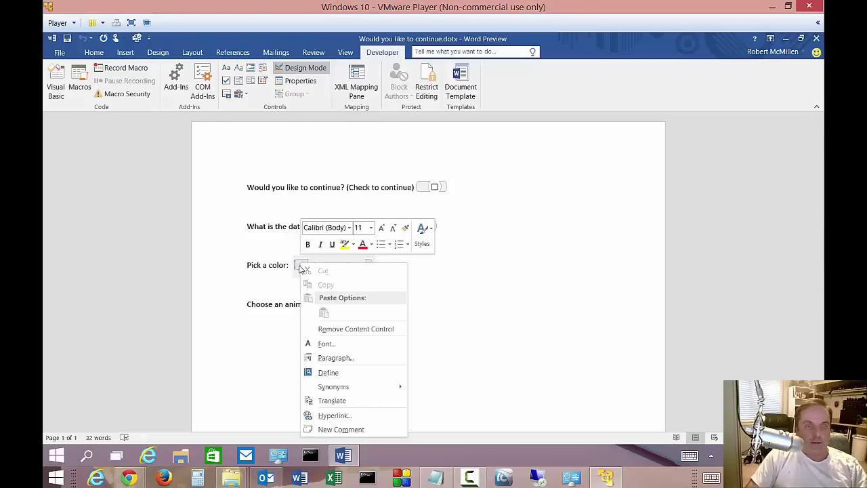
pyautogui.press('Escape')
pyautogui.rightClick(331, 264)
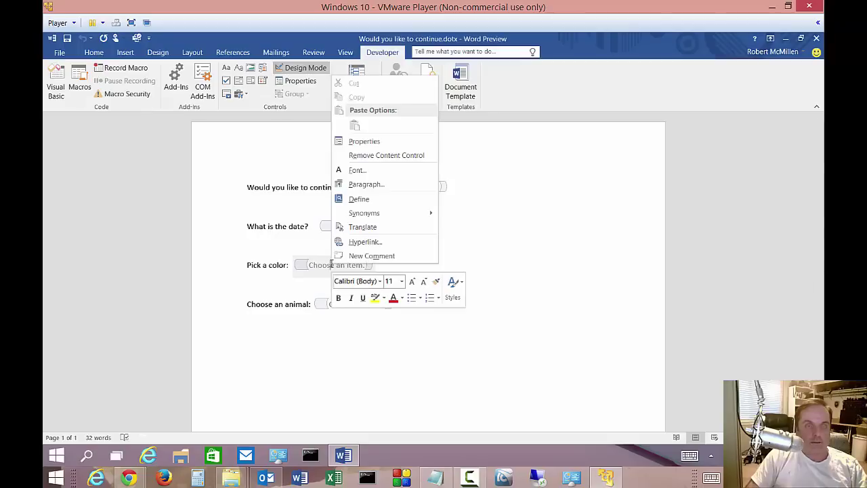
pyautogui.click(363, 140)
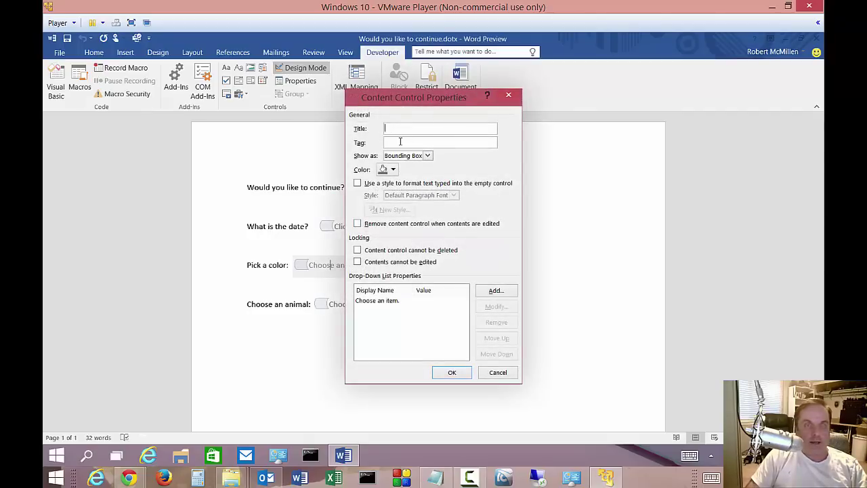
pyautogui.click(427, 156)
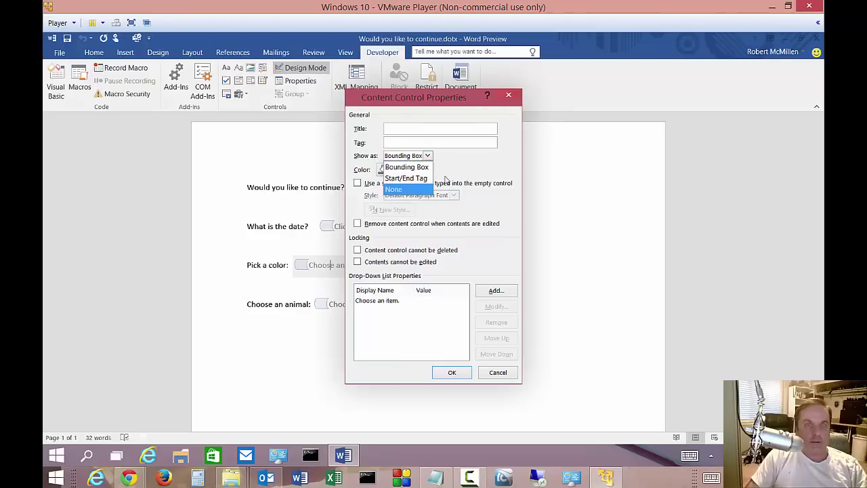
pyautogui.click(459, 169)
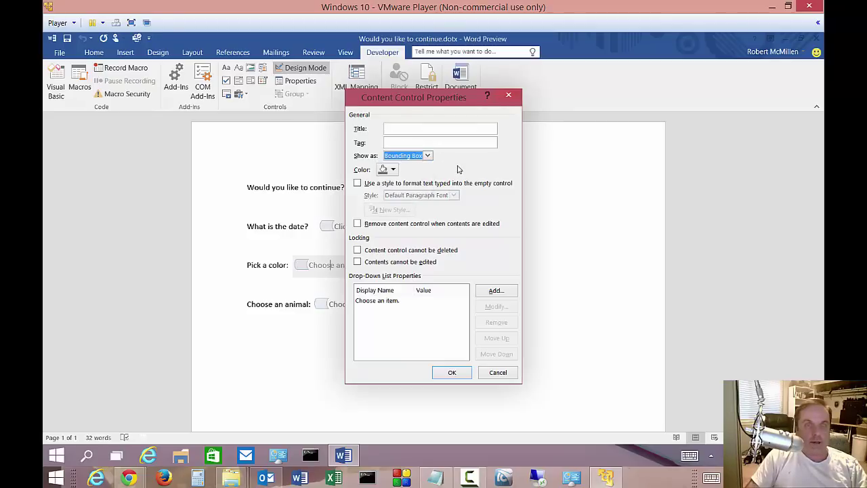
# Step: Add Red, Blue and Yellow as choices for the "Pick a color:" combo box and apply the properties
pyautogui.click(402, 302)
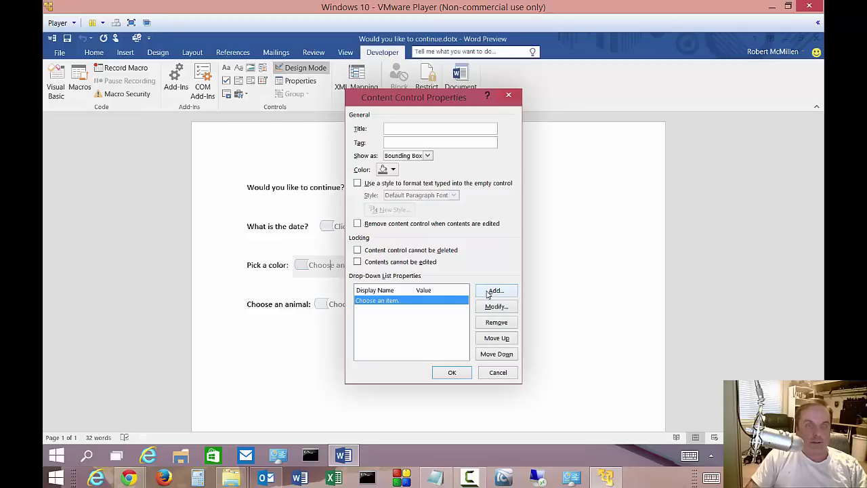
pyautogui.click(493, 291)
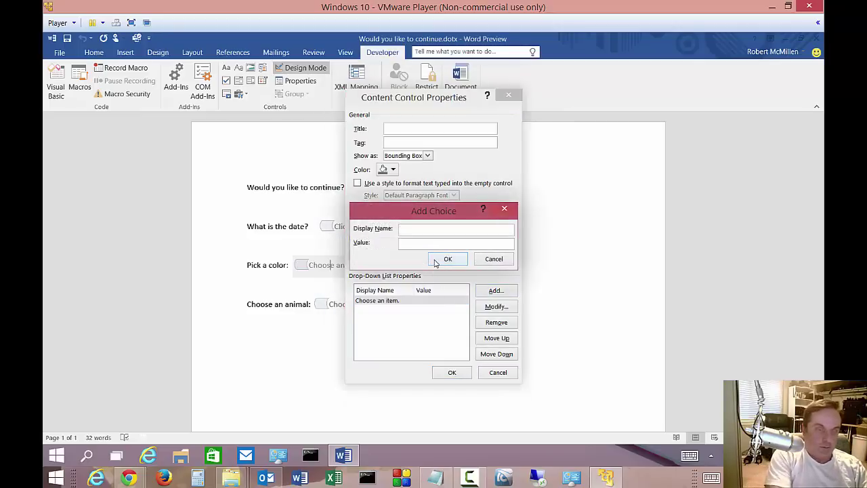
pyautogui.write('Red')
pyautogui.click(448, 259)
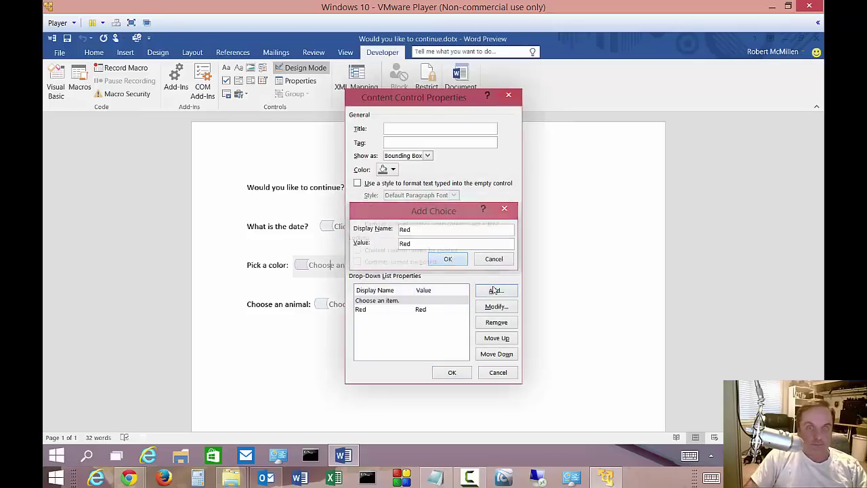
pyautogui.click(495, 290)
pyautogui.write('Bl')
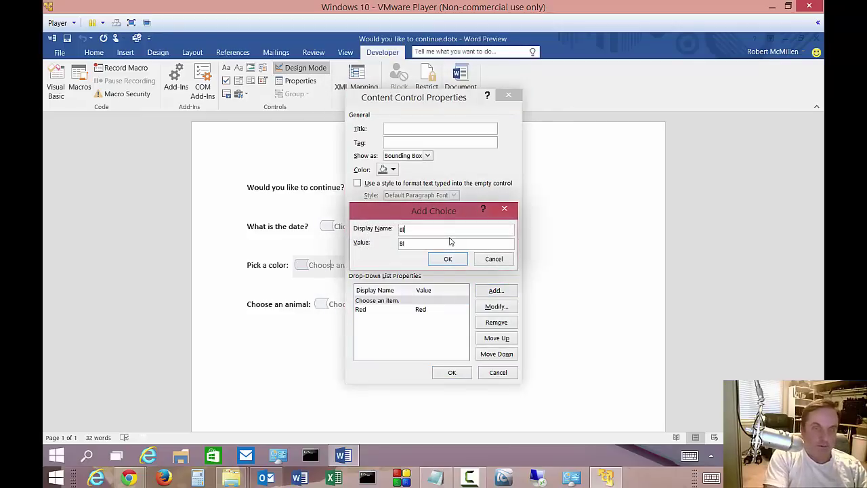
pyautogui.write('ue')
pyautogui.click(452, 258)
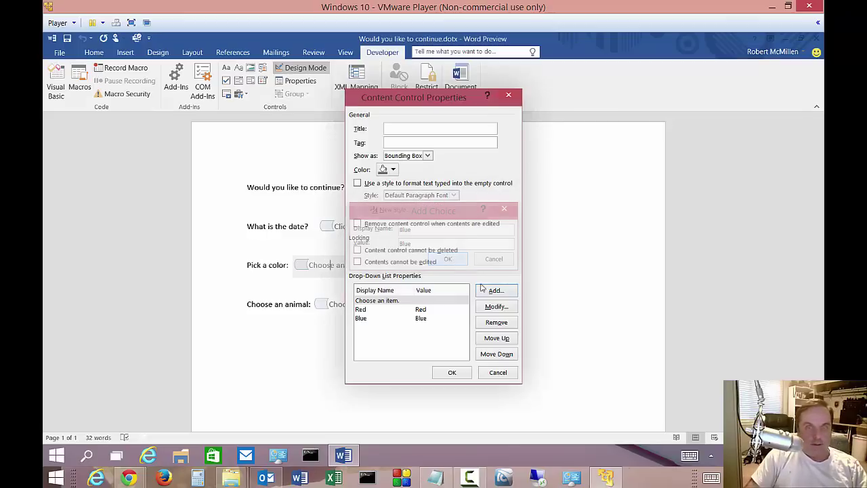
pyautogui.press('Return')
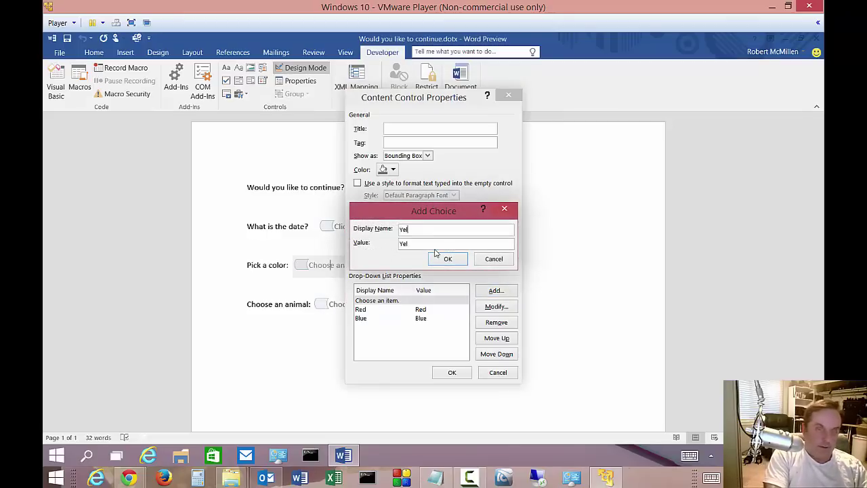
pyautogui.click(444, 258)
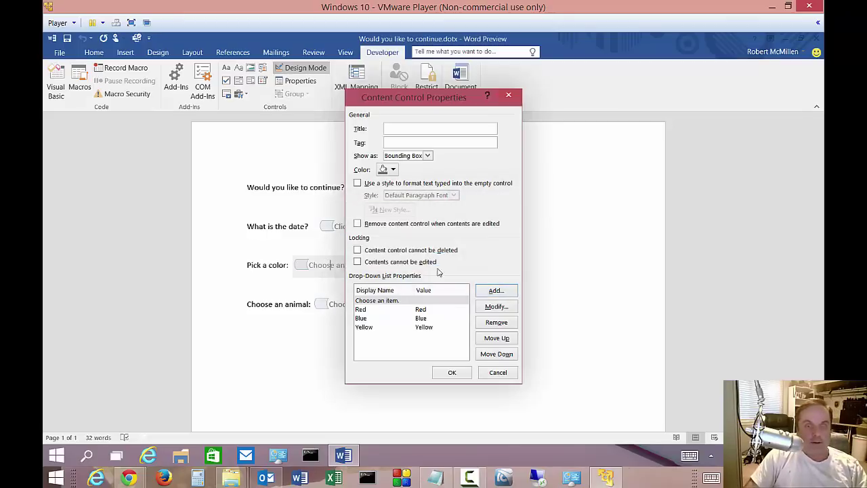
pyautogui.click(453, 372)
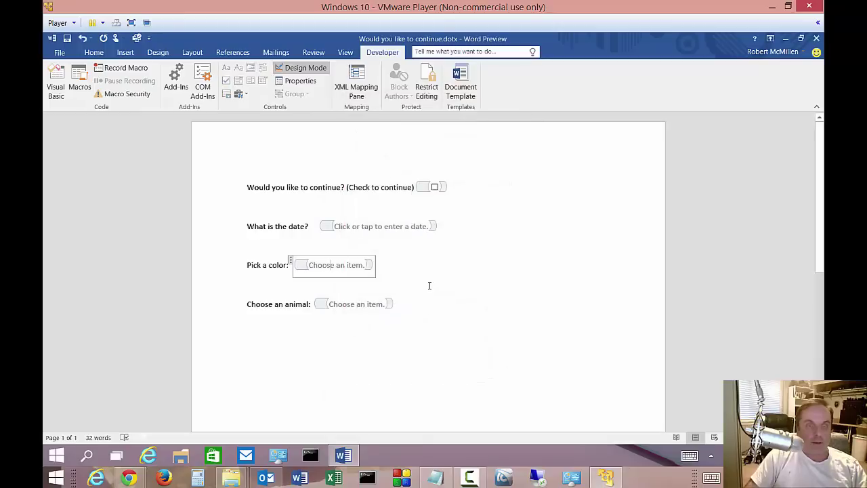
# Step: Add Fox, Dog and Cat as choices in the properties of the "Choose an animal:" drop-down list and apply them
pyautogui.click(351, 300)
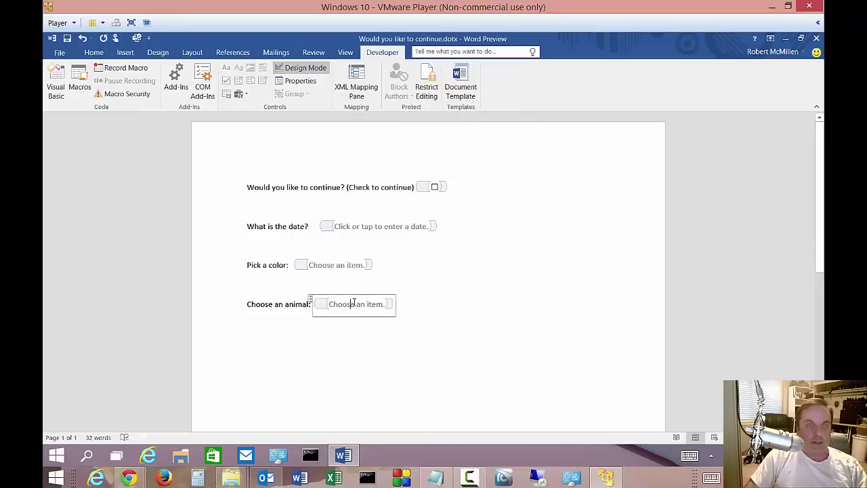
pyautogui.rightClick(353, 302)
pyautogui.click(387, 180)
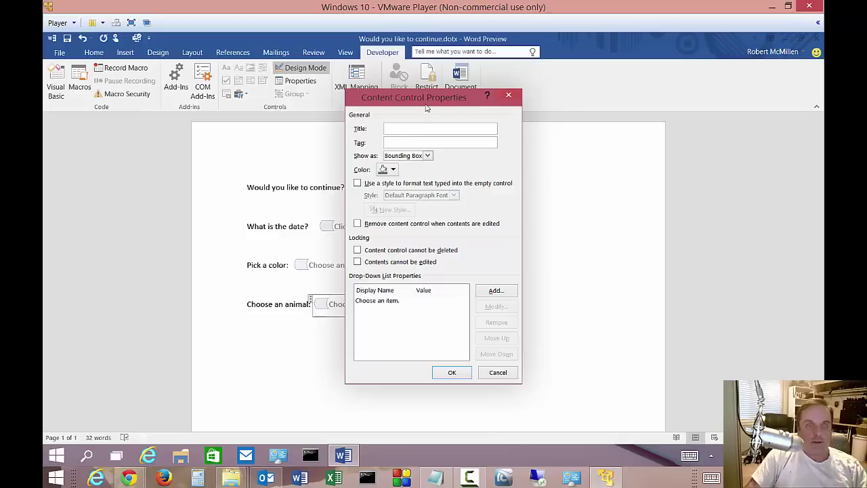
pyautogui.click(492, 290)
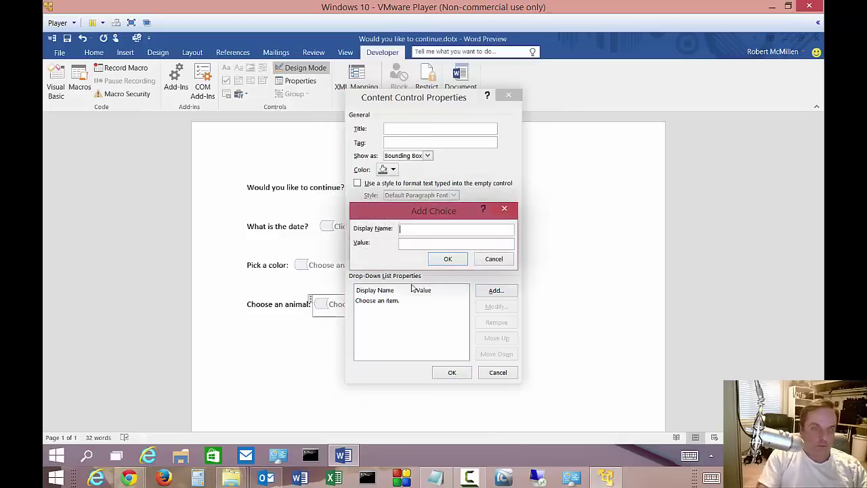
pyautogui.write('Fox')
pyautogui.click(447, 258)
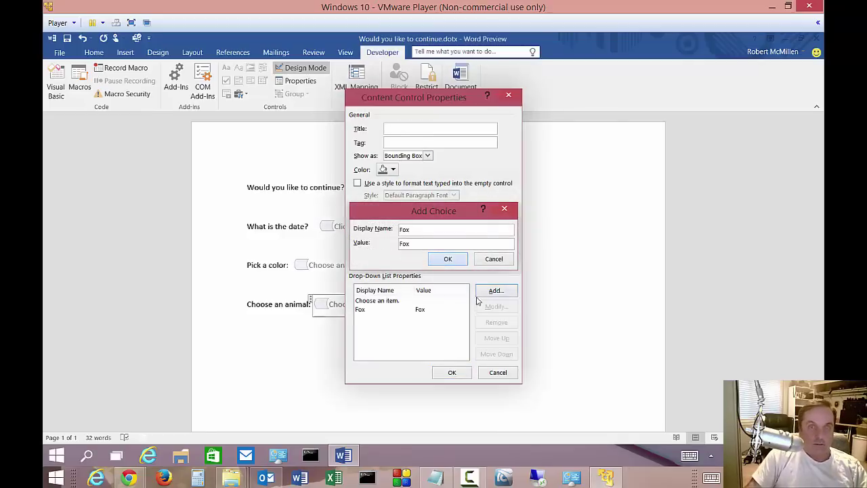
pyautogui.click(493, 291)
pyautogui.write('Dog')
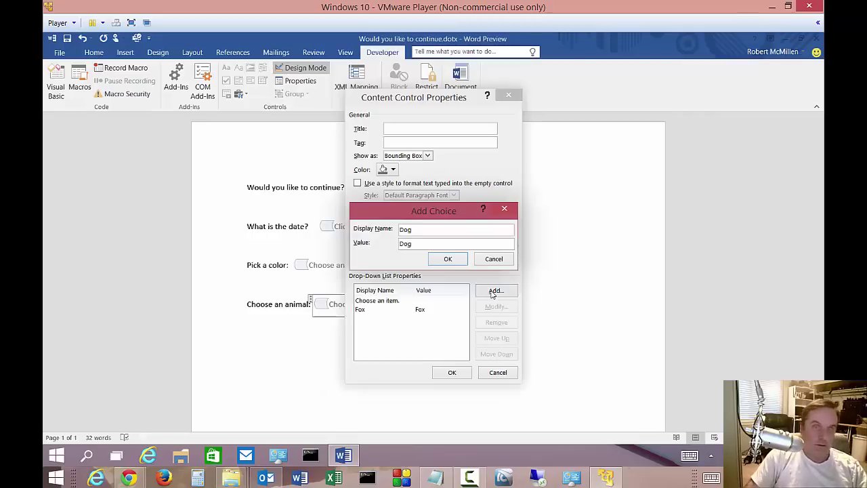
pyautogui.click(447, 259)
pyautogui.click(490, 291)
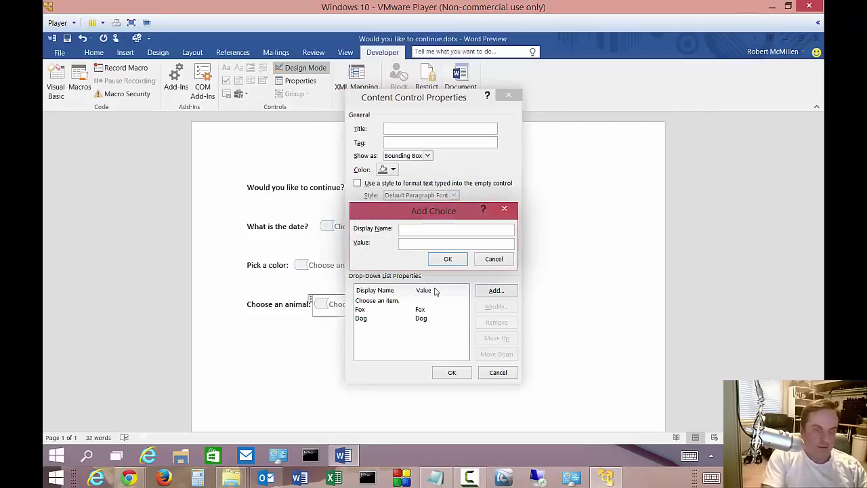
pyautogui.write('Cat')
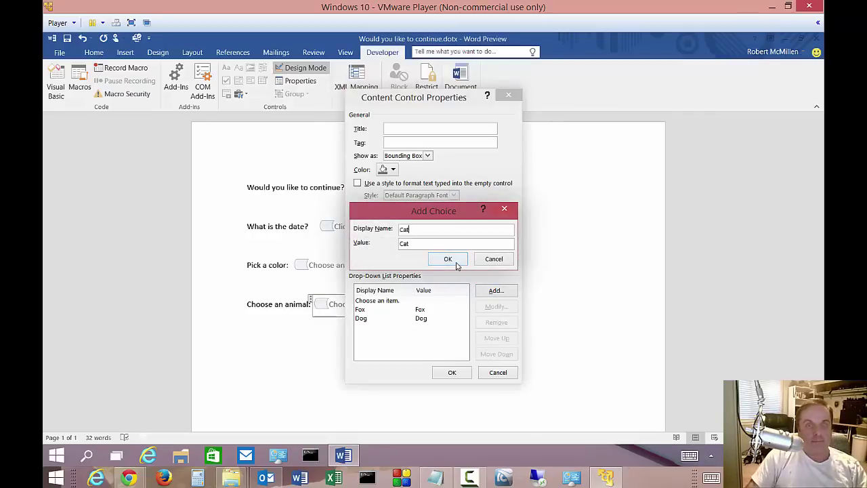
pyautogui.click(452, 263)
pyautogui.click(451, 372)
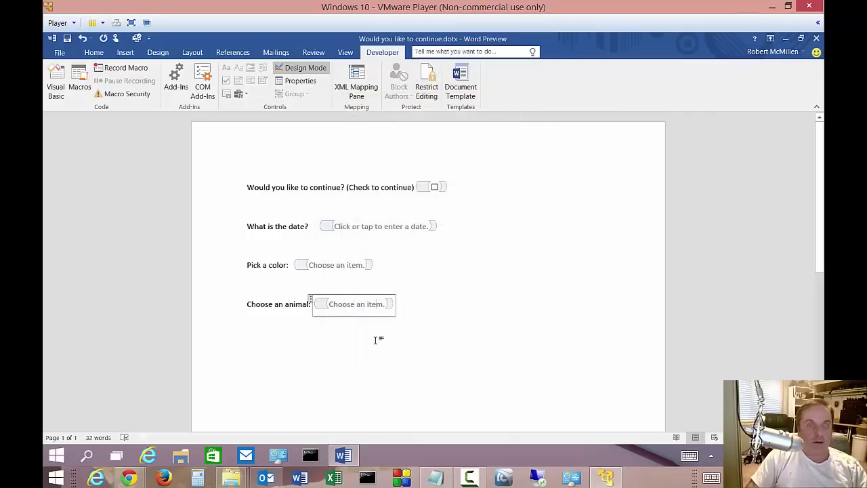
# Step: Set the "What is the date?" date picker to display dates in the M/d/yyyy format
pyautogui.click(390, 223)
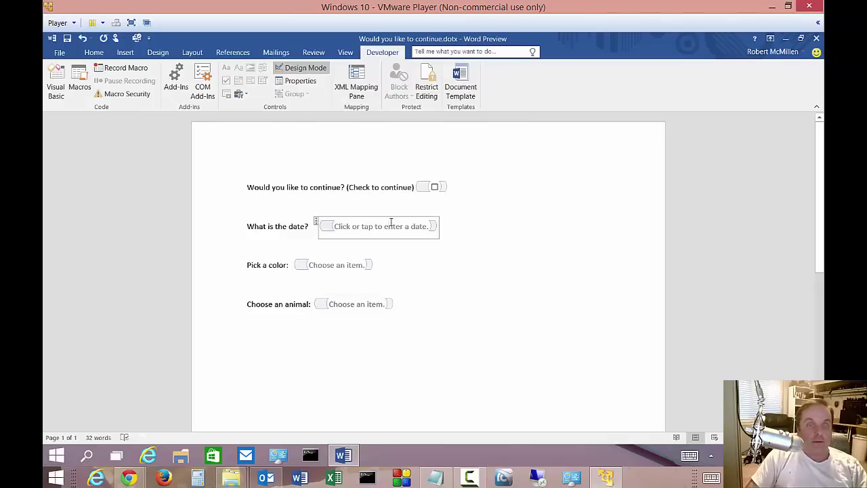
pyautogui.rightClick(391, 224)
pyautogui.click(421, 287)
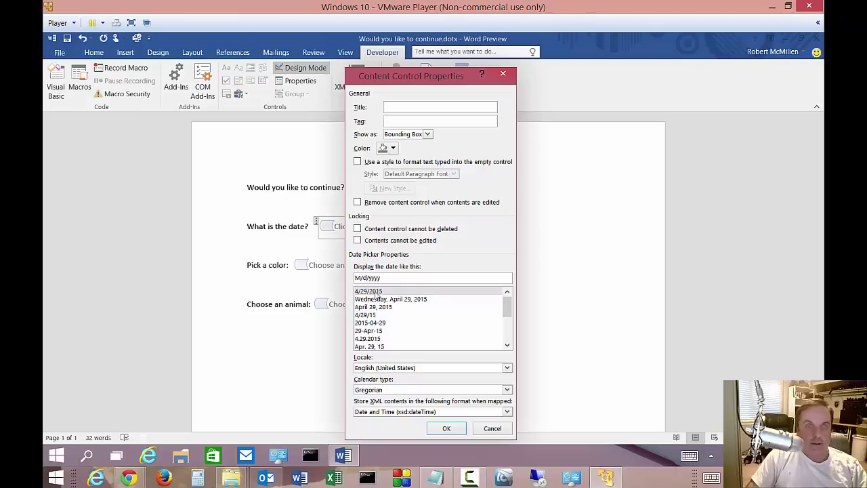
pyautogui.click(377, 291)
pyautogui.click(444, 428)
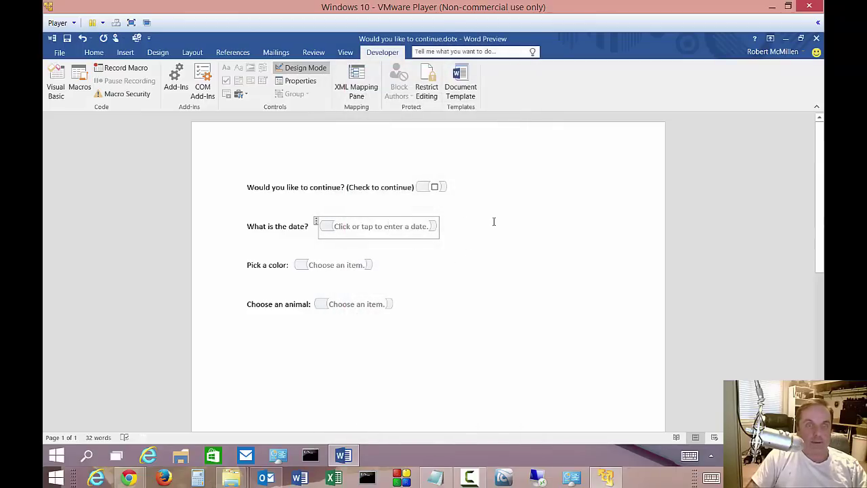
pyautogui.click(494, 221)
# Step: Change the checked symbol of the "Would you like to continue?" check box to the N-Ary Summation sign (∑) in Times New Roman
pyautogui.rightClick(434, 187)
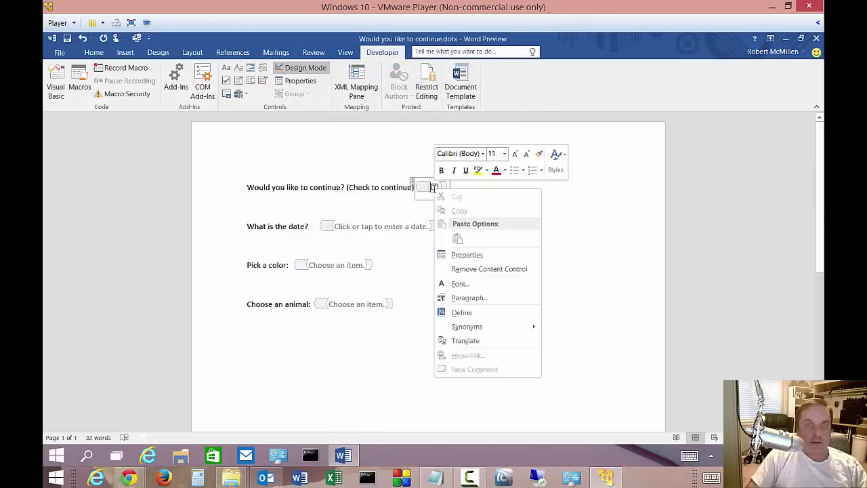
pyautogui.click(454, 255)
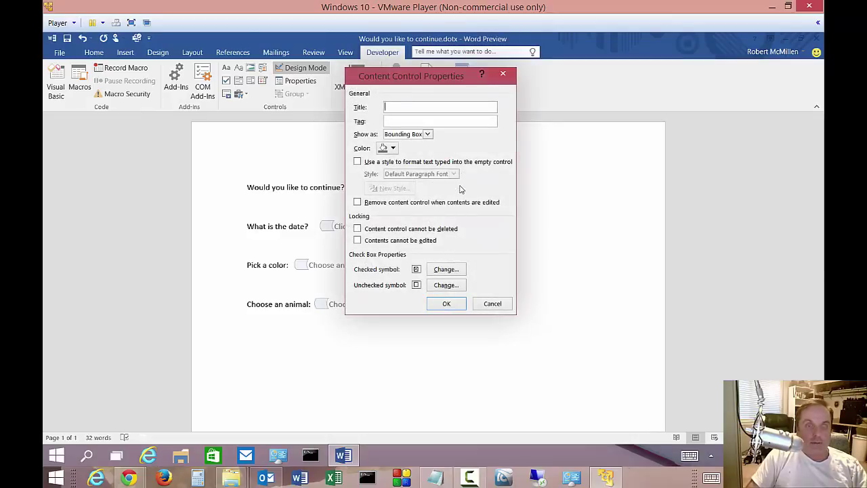
pyautogui.click(438, 269)
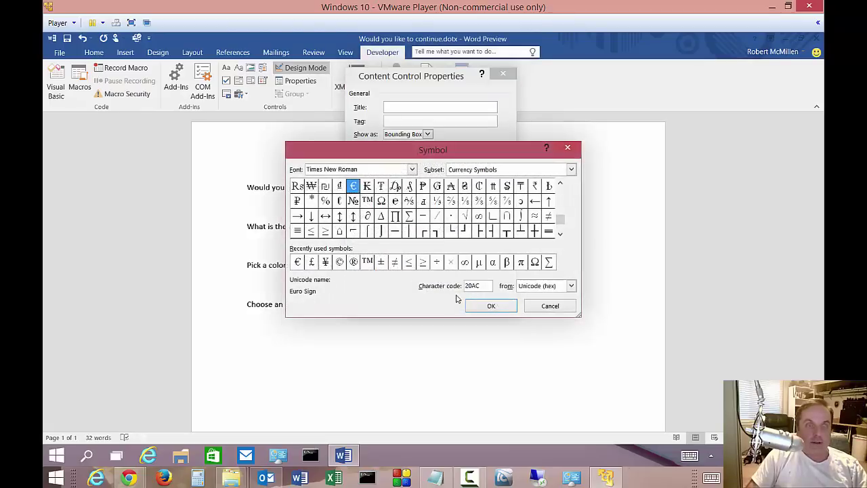
pyautogui.click(410, 216)
pyautogui.click(491, 305)
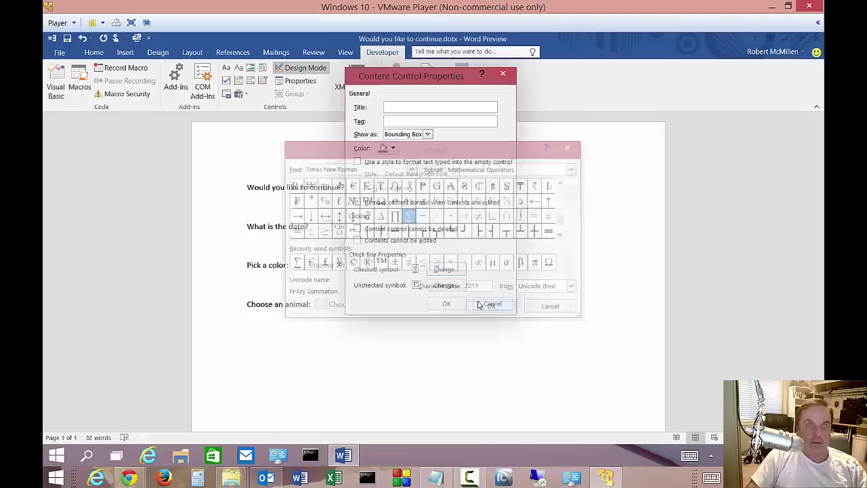
pyautogui.click(446, 303)
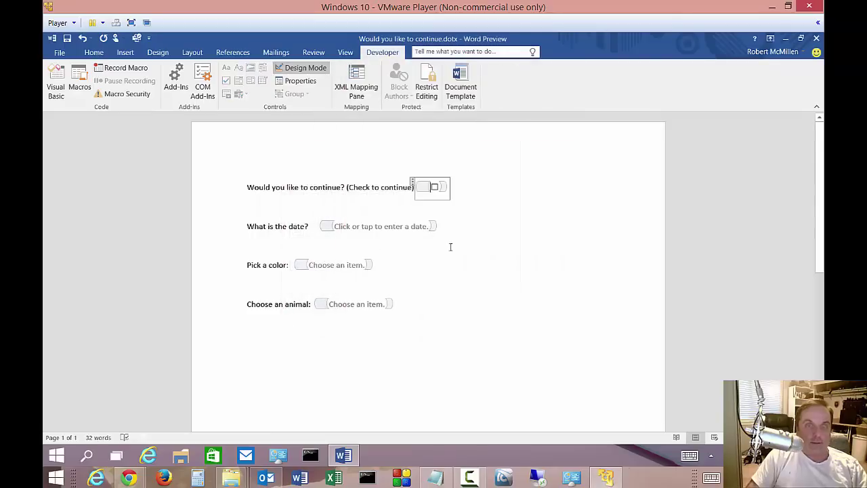
pyautogui.click(469, 203)
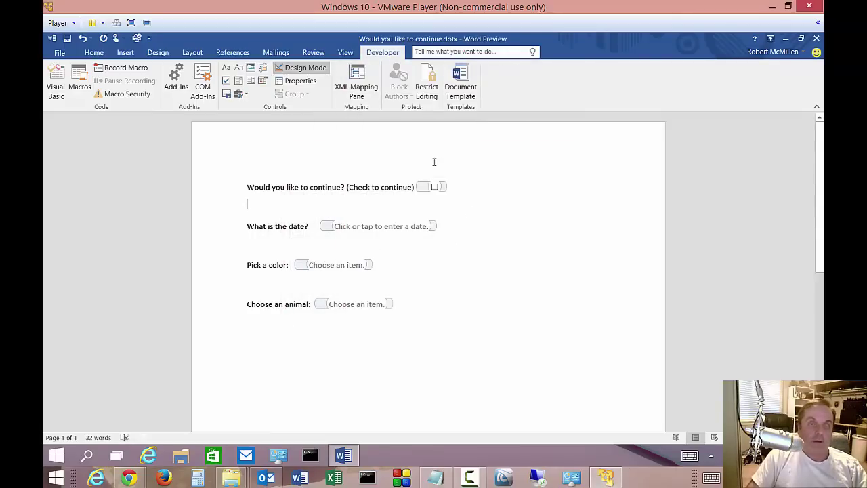
# Step: Turn off Design Mode and save the template
pyautogui.click(302, 72)
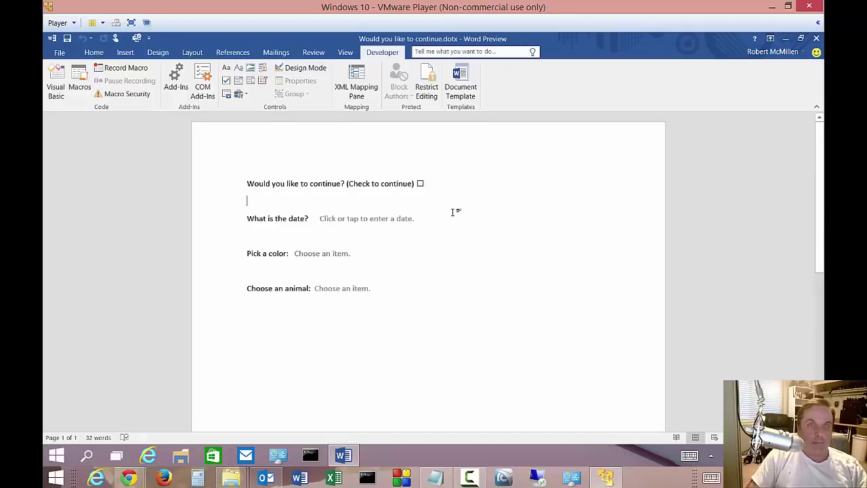
pyautogui.click(59, 54)
pyautogui.click(62, 138)
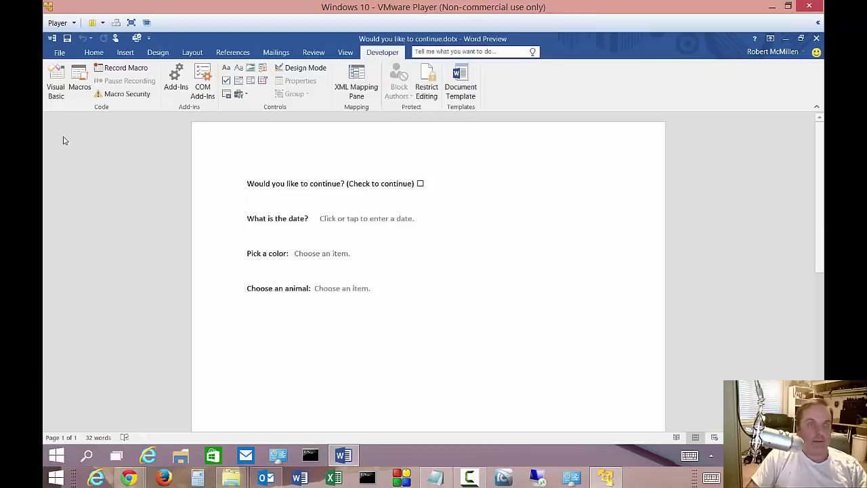
# Step: Close the template and reopen "Would you like to continue.dotx" from the recent documents
pyautogui.click(56, 54)
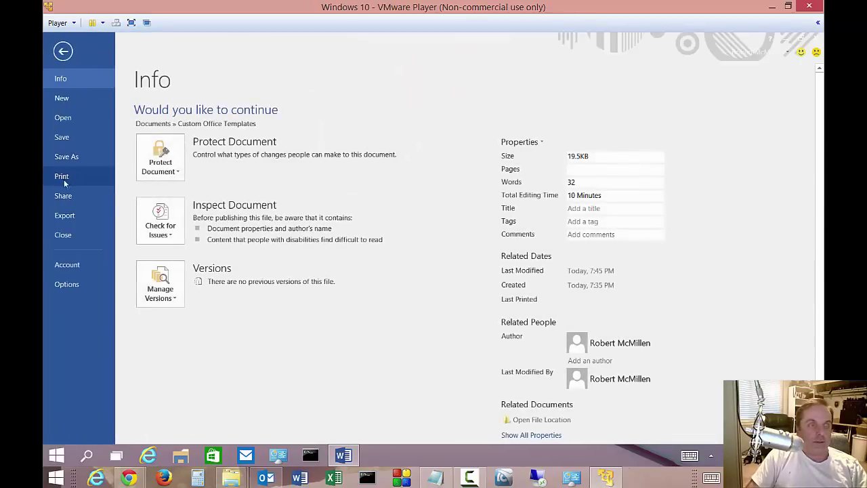
pyautogui.click(64, 235)
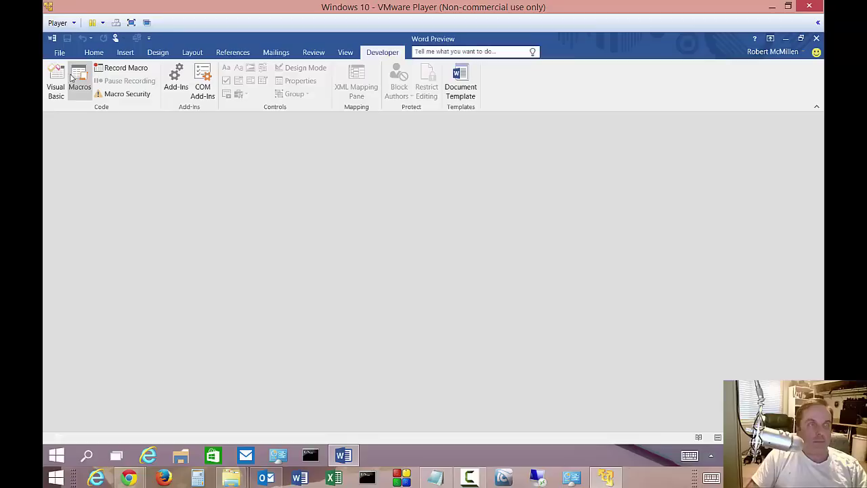
pyautogui.click(59, 53)
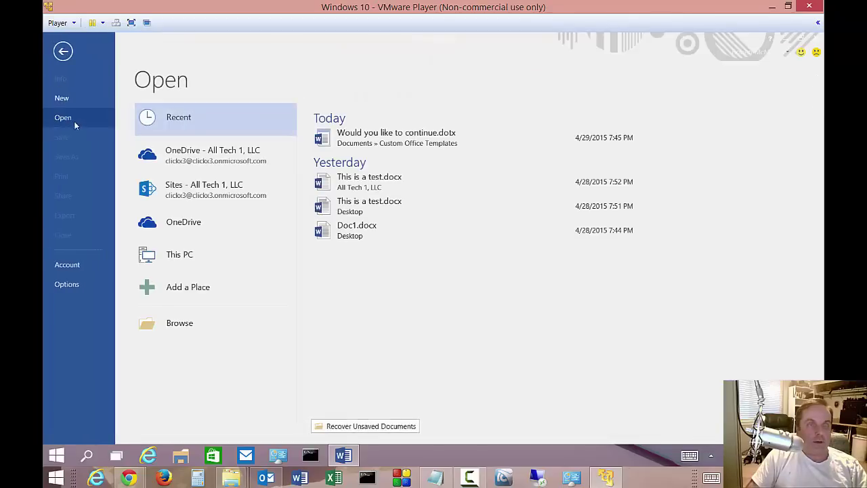
pyautogui.click(400, 135)
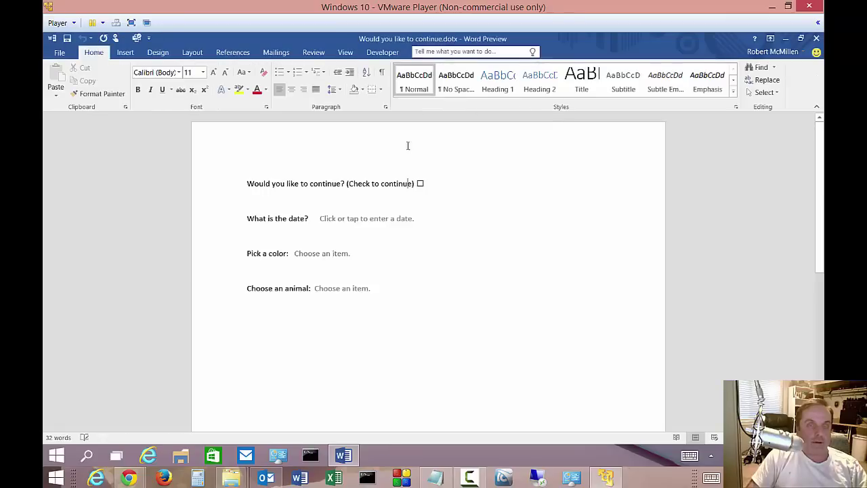
pyautogui.click(462, 203)
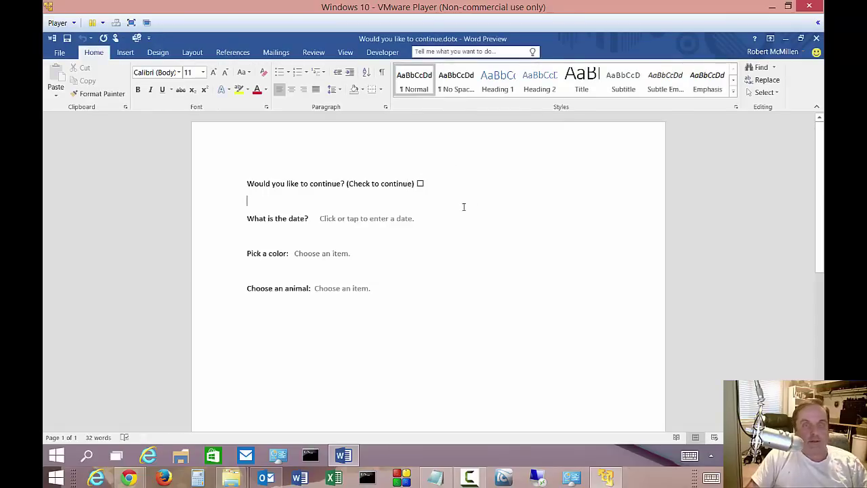
# Step: Check the "Would you like to continue?" box and pick 4/30/2015 as the answer to "What is the date?"
pyautogui.click(420, 183)
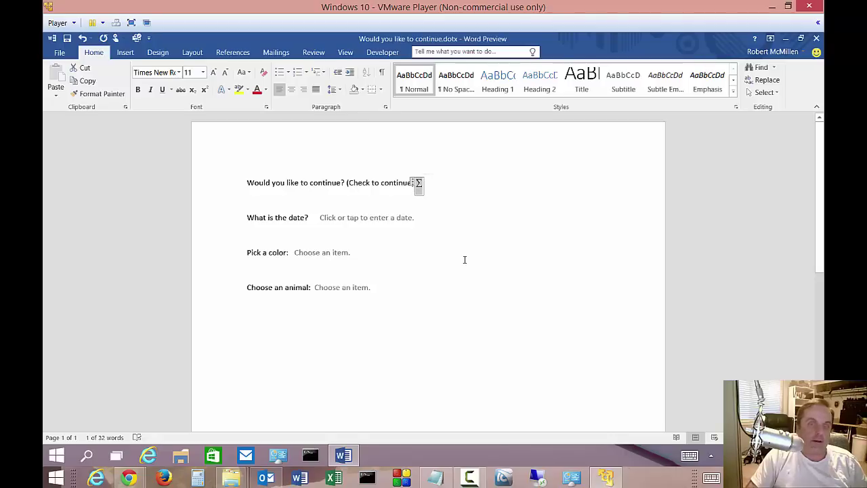
pyautogui.click(366, 220)
pyautogui.click(423, 221)
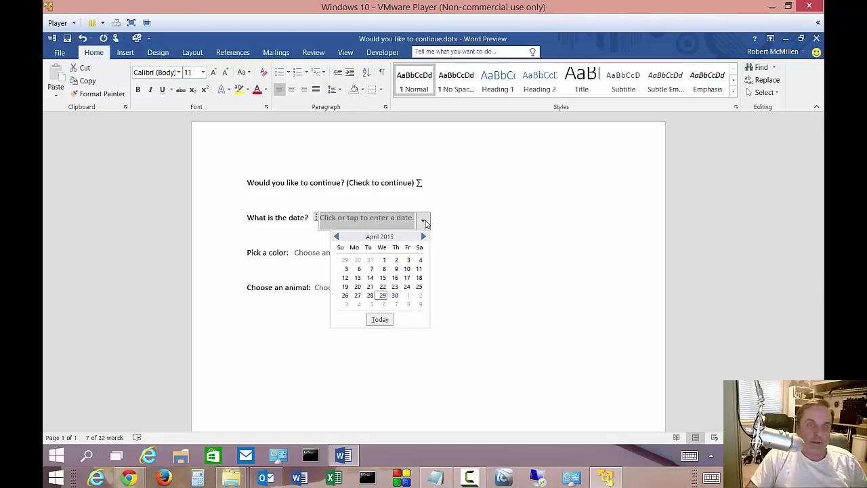
pyautogui.click(395, 296)
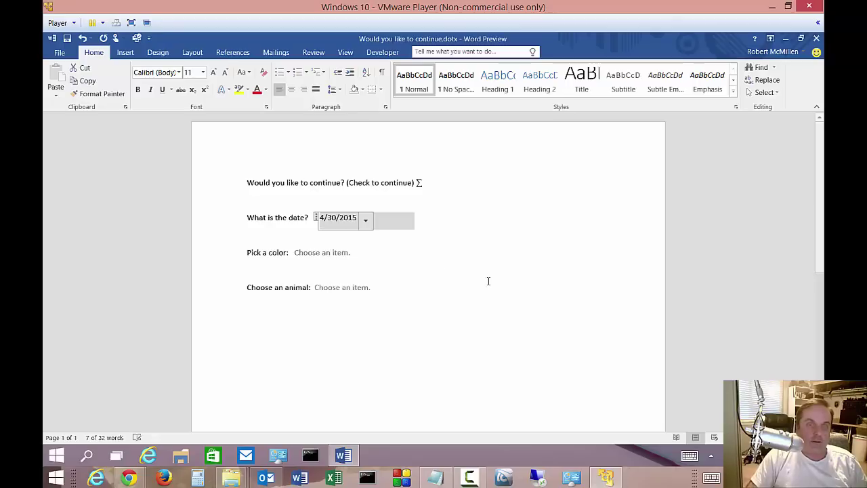
# Step: Choose Red for "Pick a color:" and Dog for "Choose an animal:" in the form
pyautogui.click(328, 252)
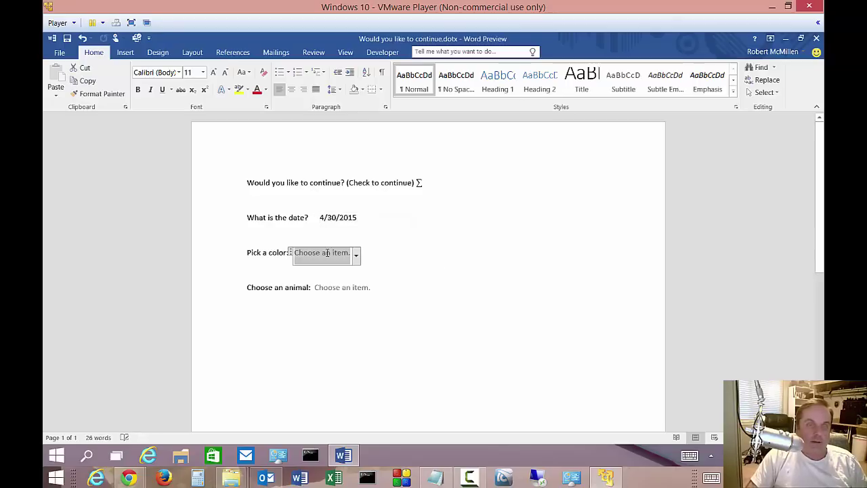
pyautogui.click(356, 256)
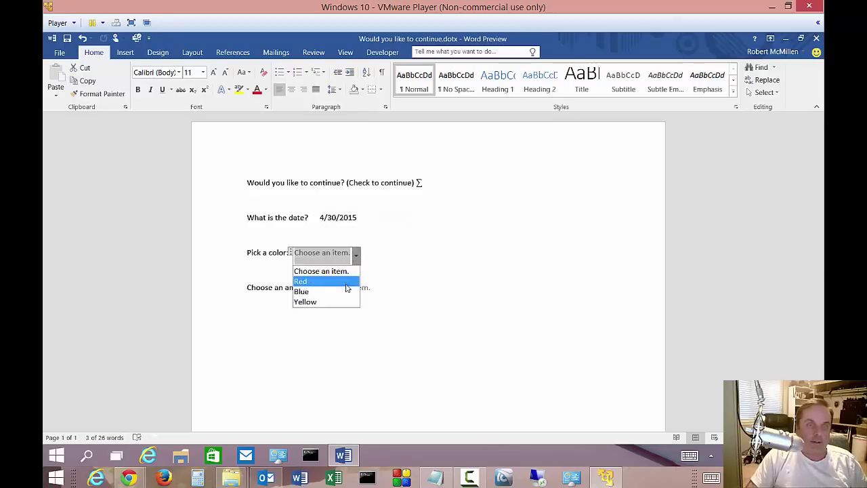
pyautogui.click(347, 283)
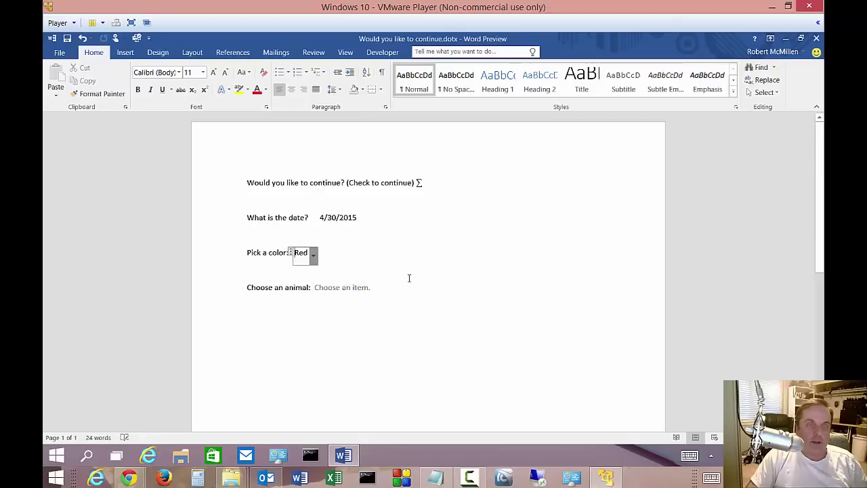
pyautogui.click(361, 290)
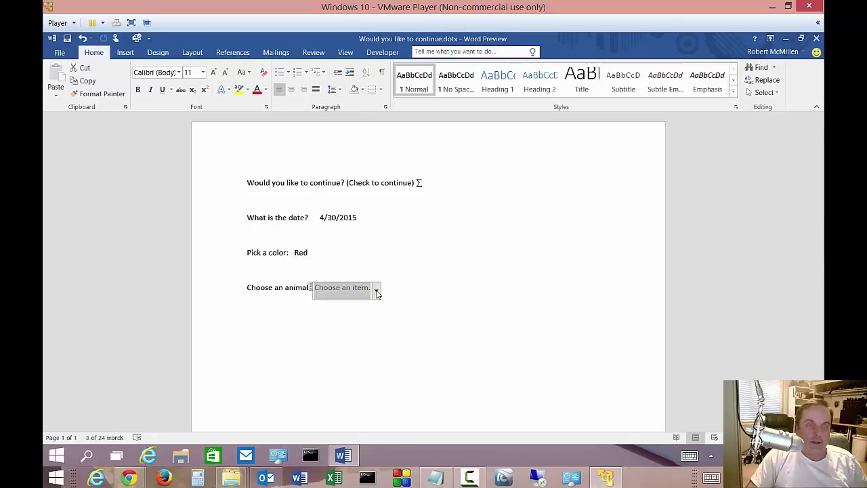
pyautogui.click(377, 291)
pyautogui.click(347, 327)
pyautogui.click(308, 252)
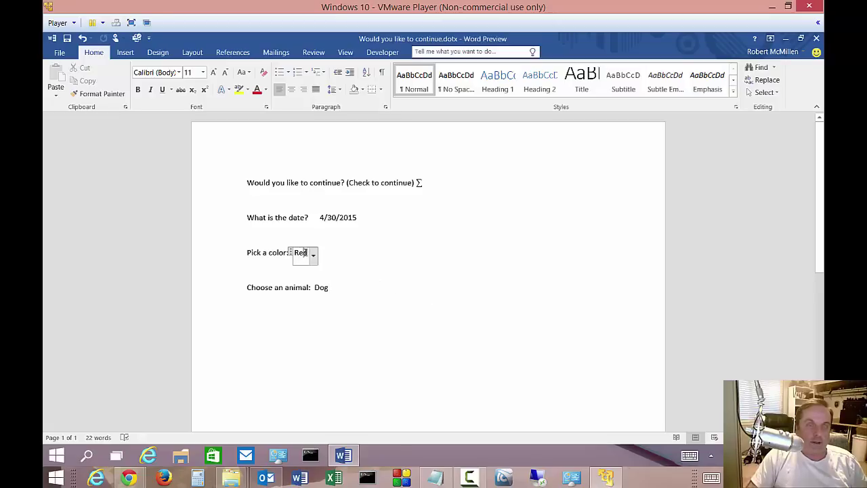
pyautogui.click(317, 287)
pyautogui.click(370, 274)
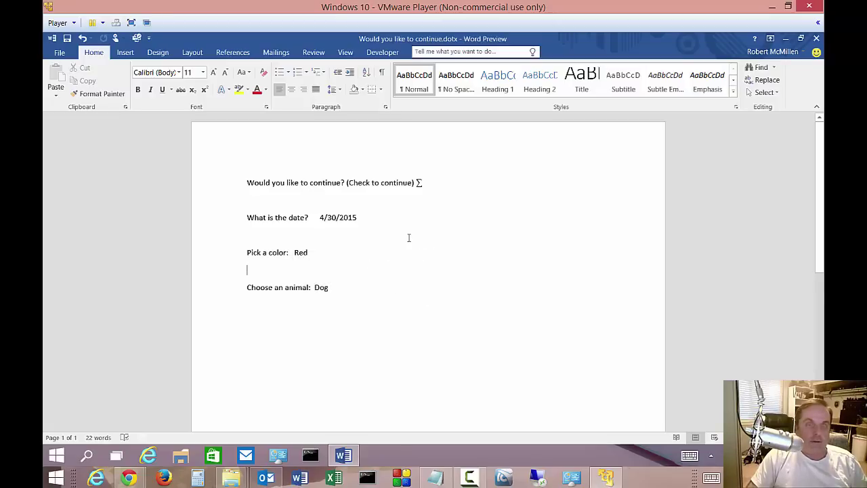